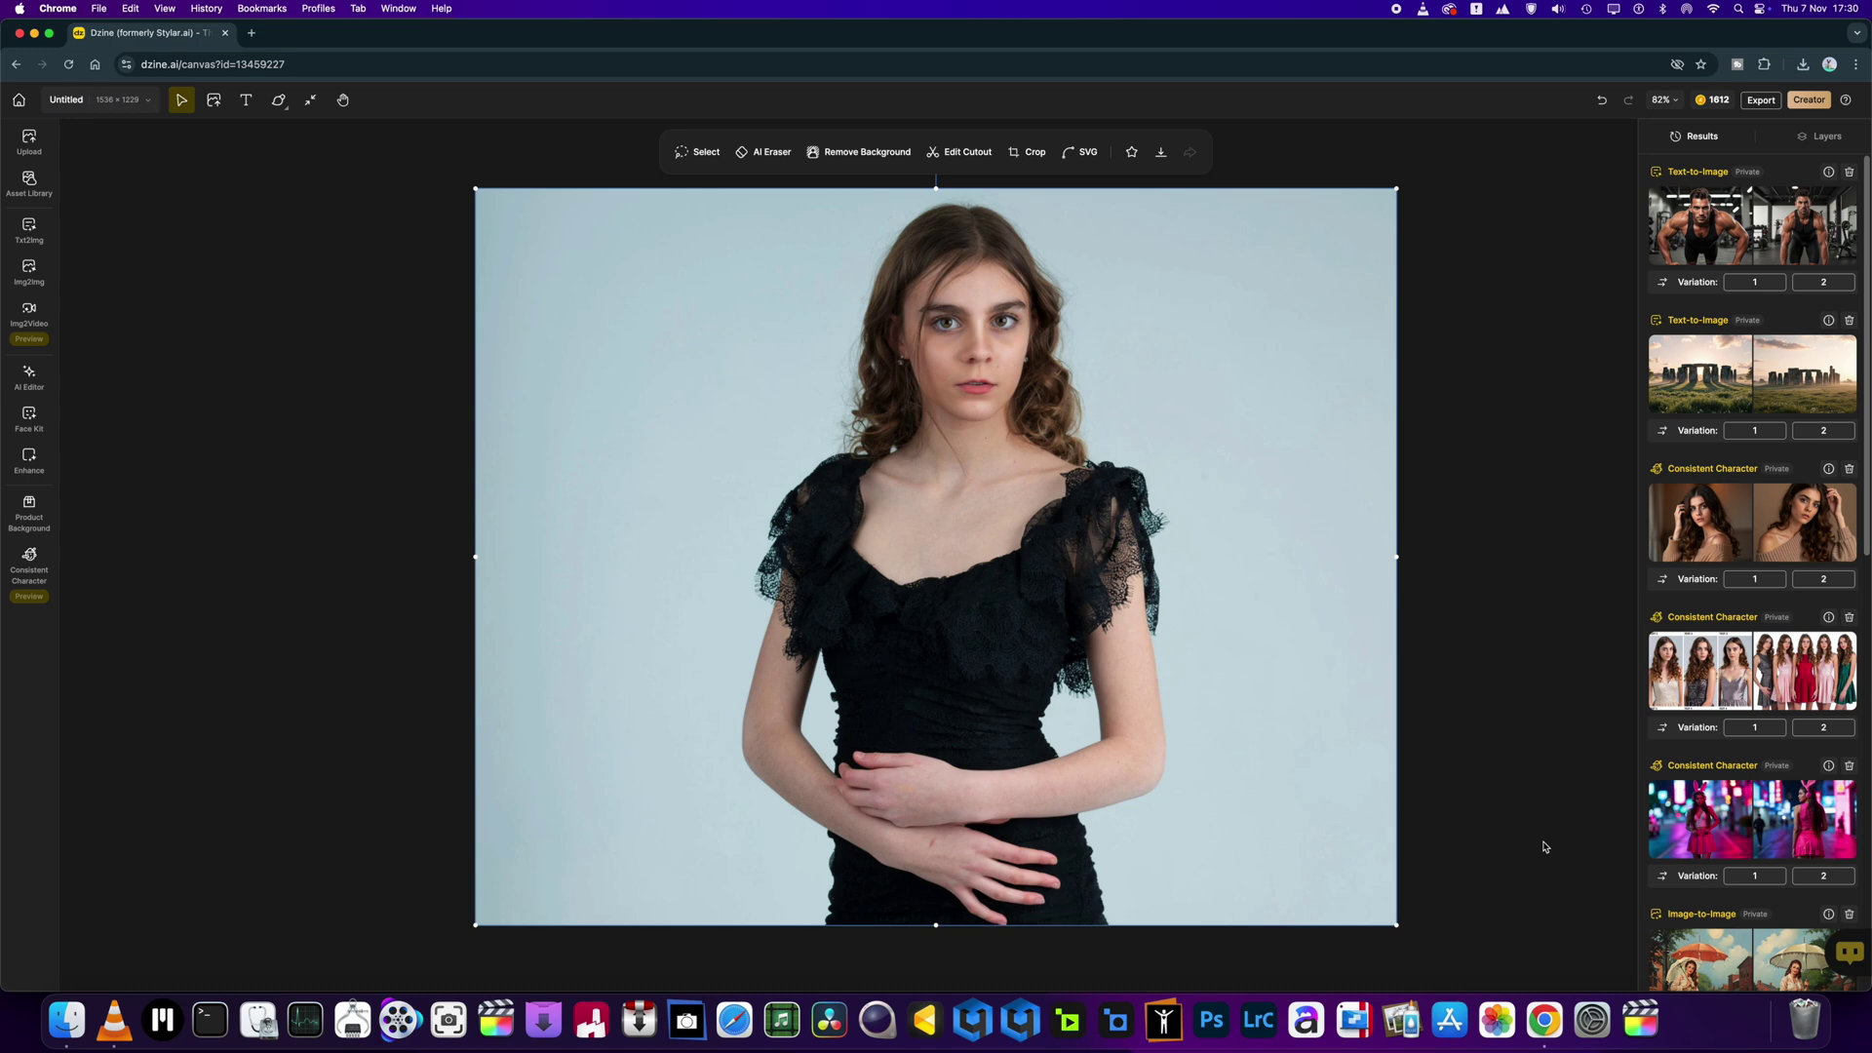
- Bring up the Dzine canvas with the green-capped boy and preview the earlier Results thumbnails
mouse_move(34, 555)
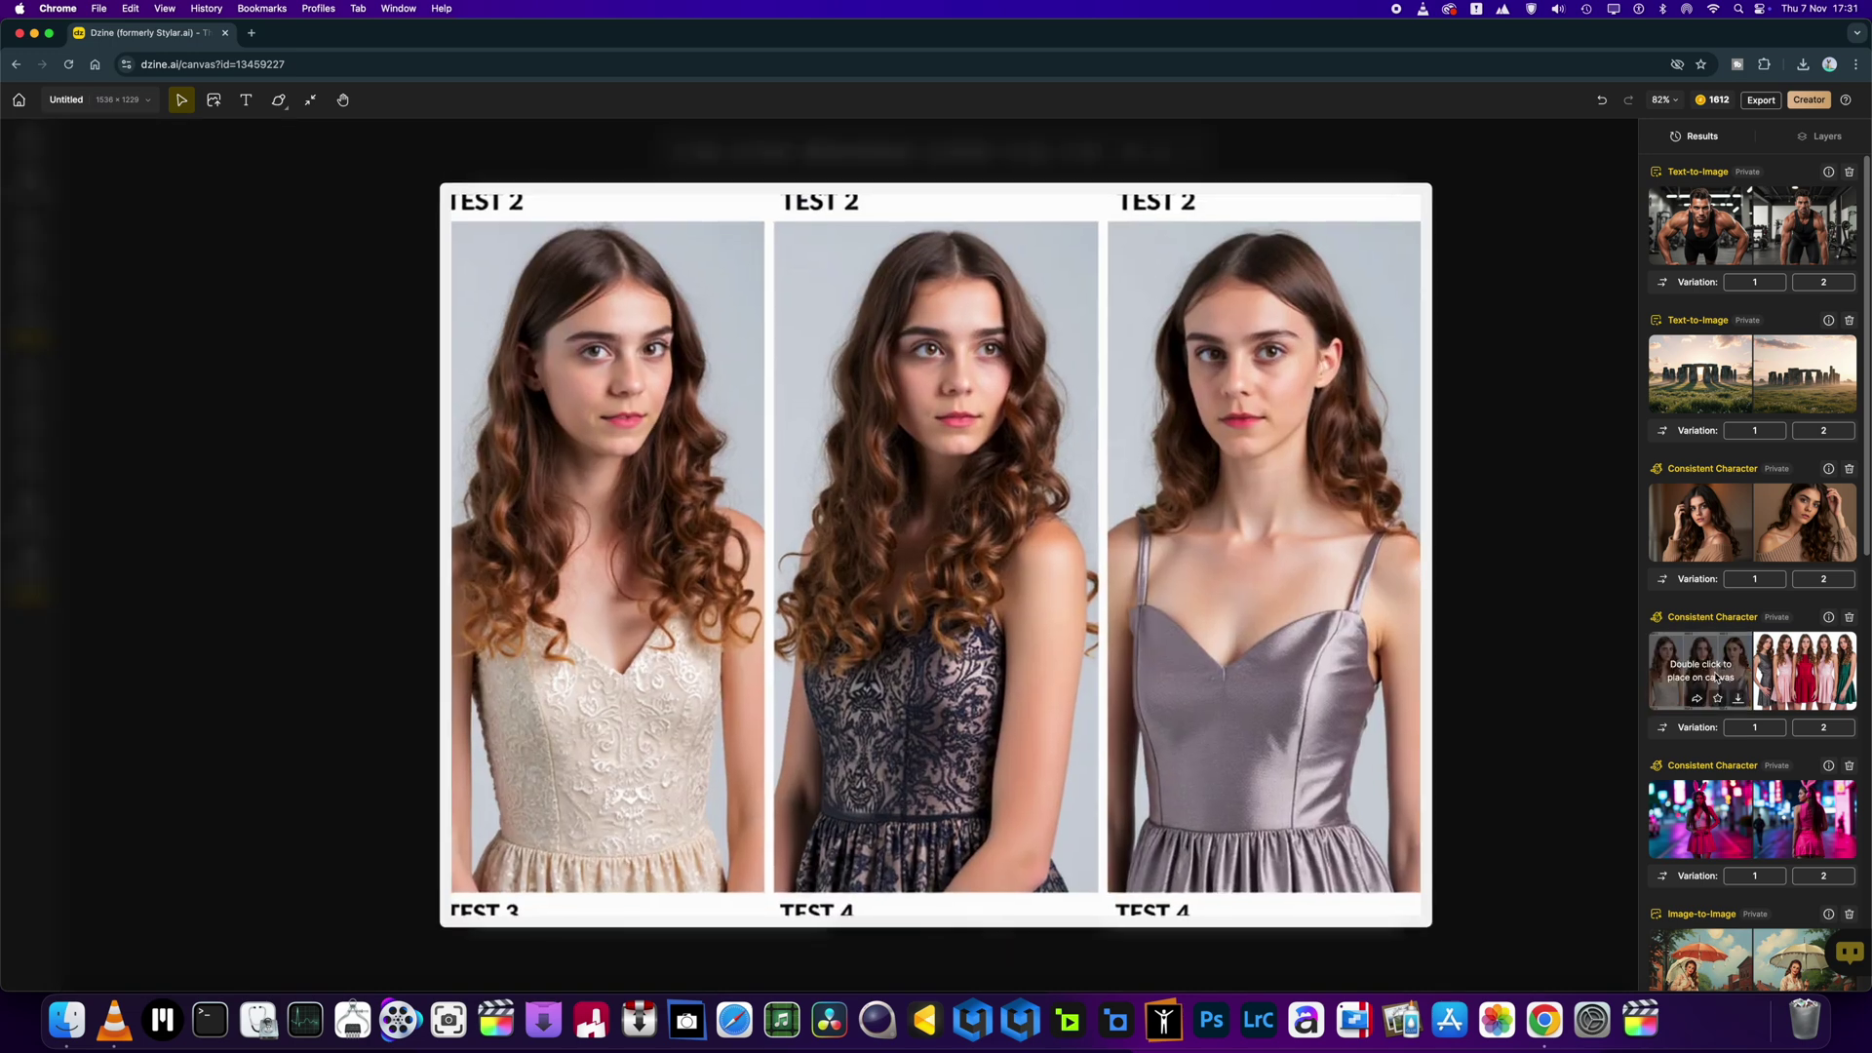
mouse_move(1811, 676)
mouse_move(1755, 539)
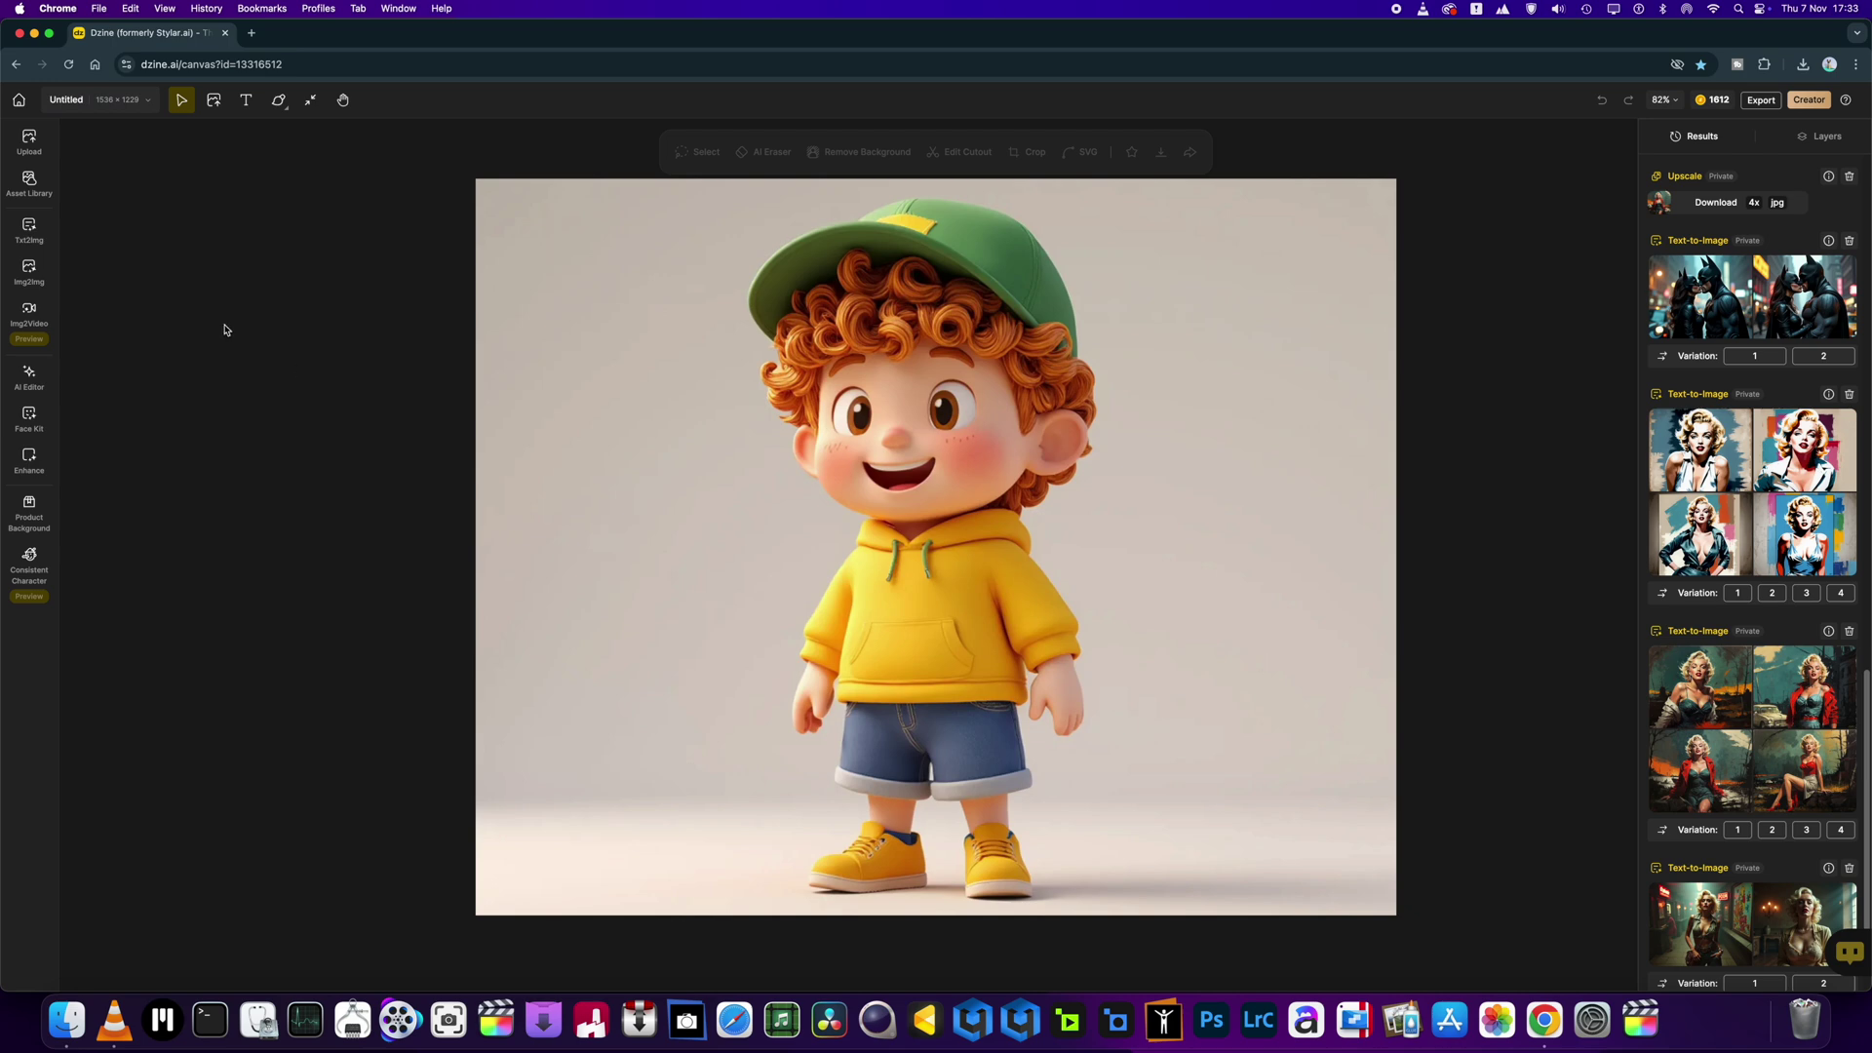
mouse_move(44, 332)
mouse_move(1811, 777)
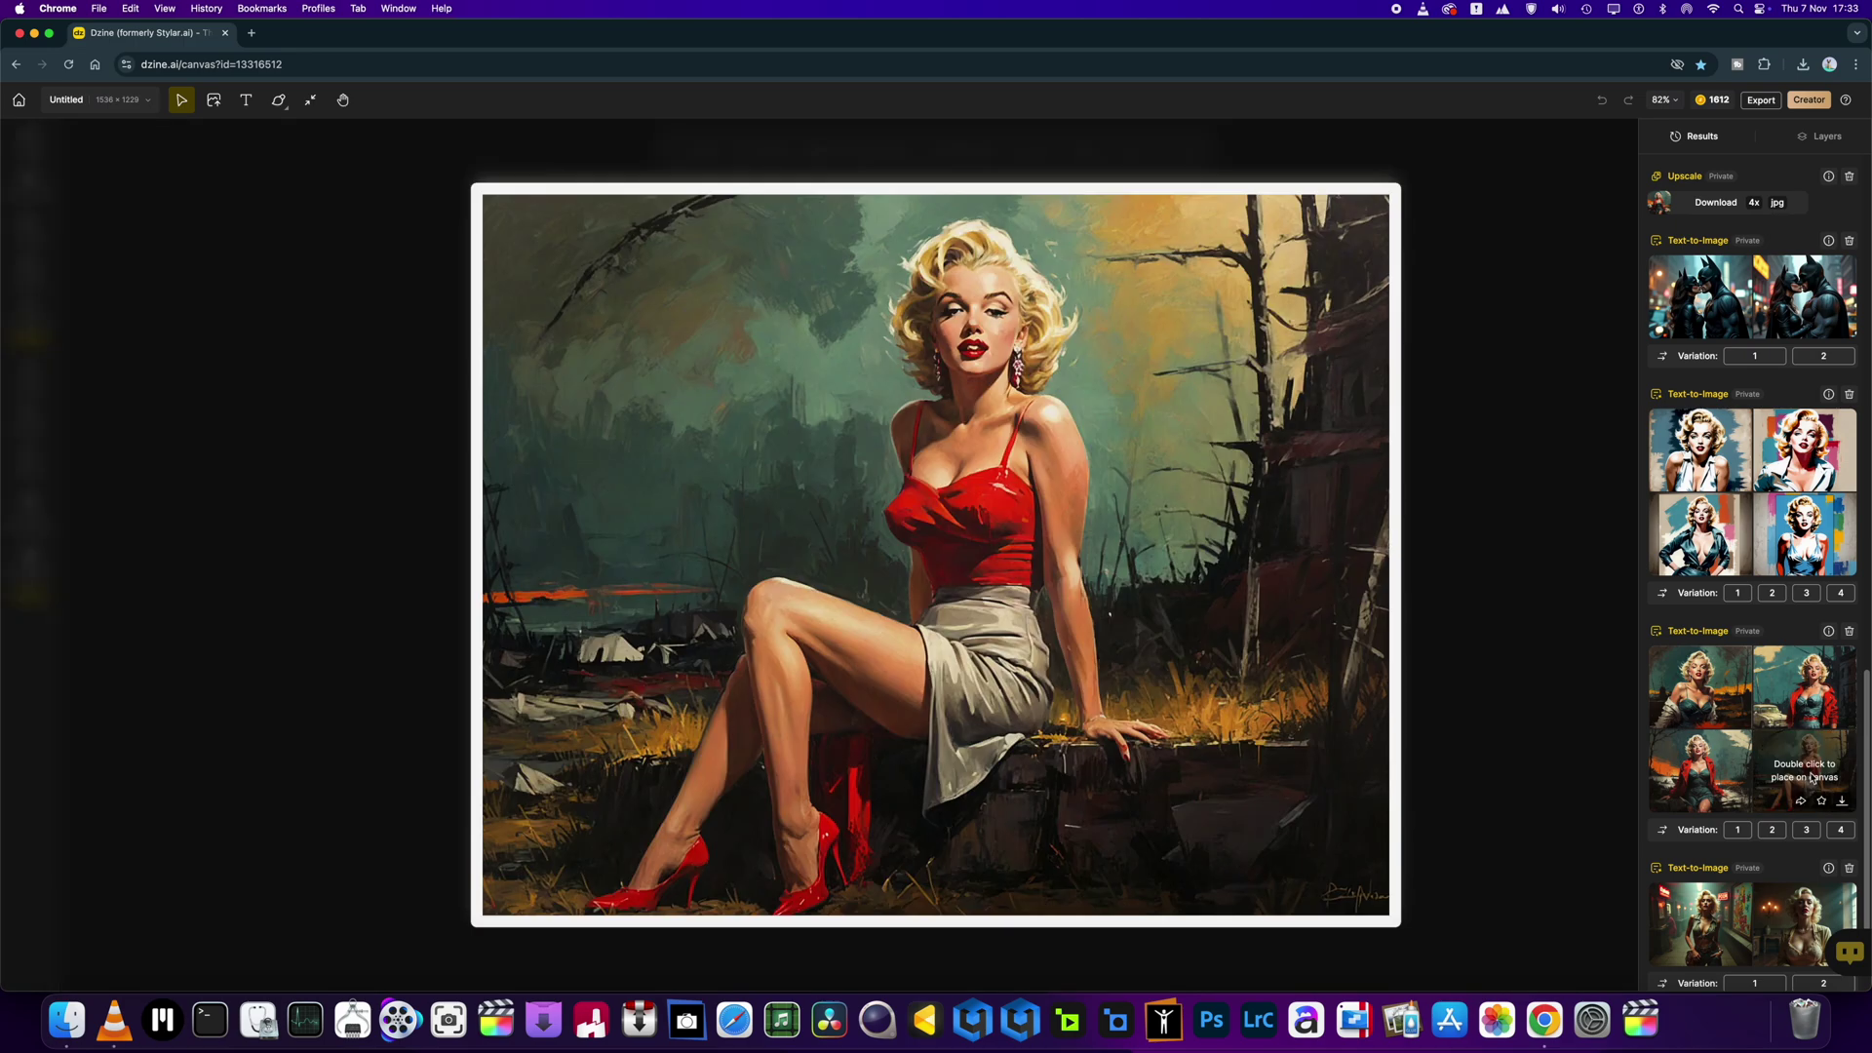
mouse_move(1733, 769)
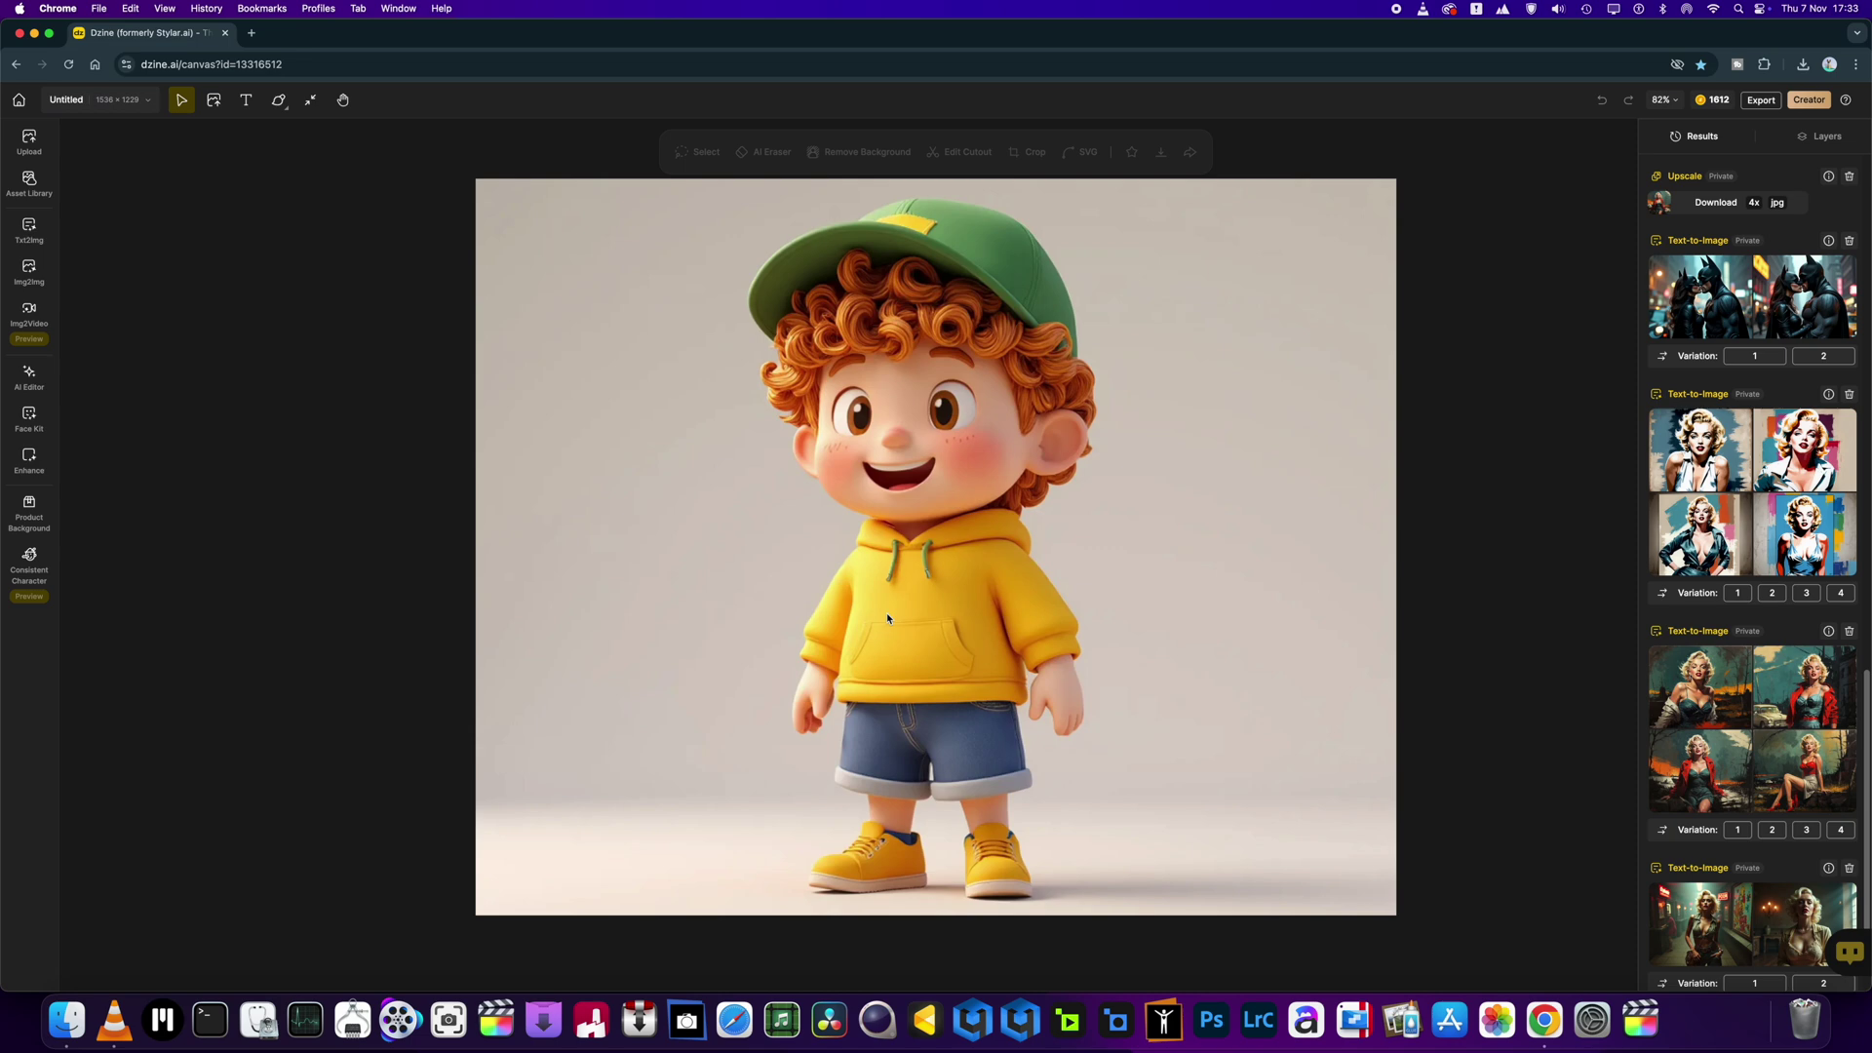
- Generate a 5s Img2Video clip of the boy from 'HAVE HIM RUN AND DANCE', moving the browser aside
mouse_move(27, 585)
click(29, 313)
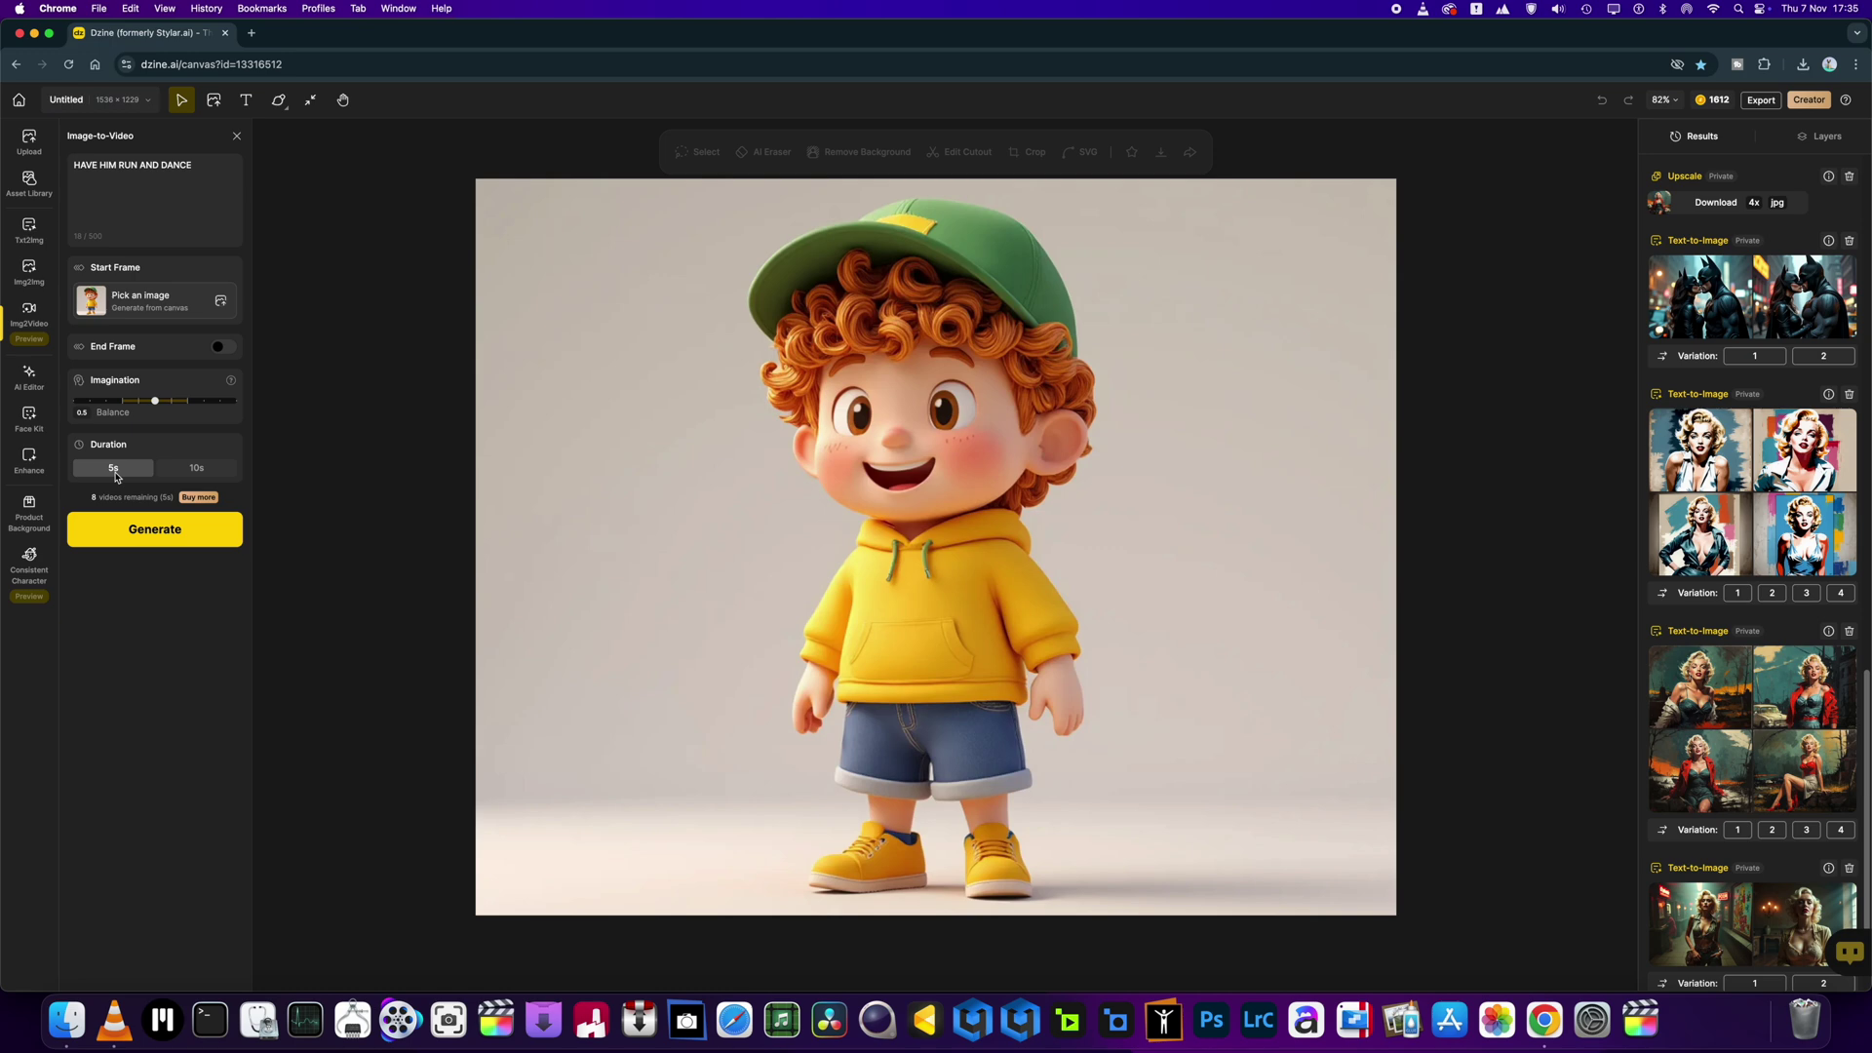
click(154, 531)
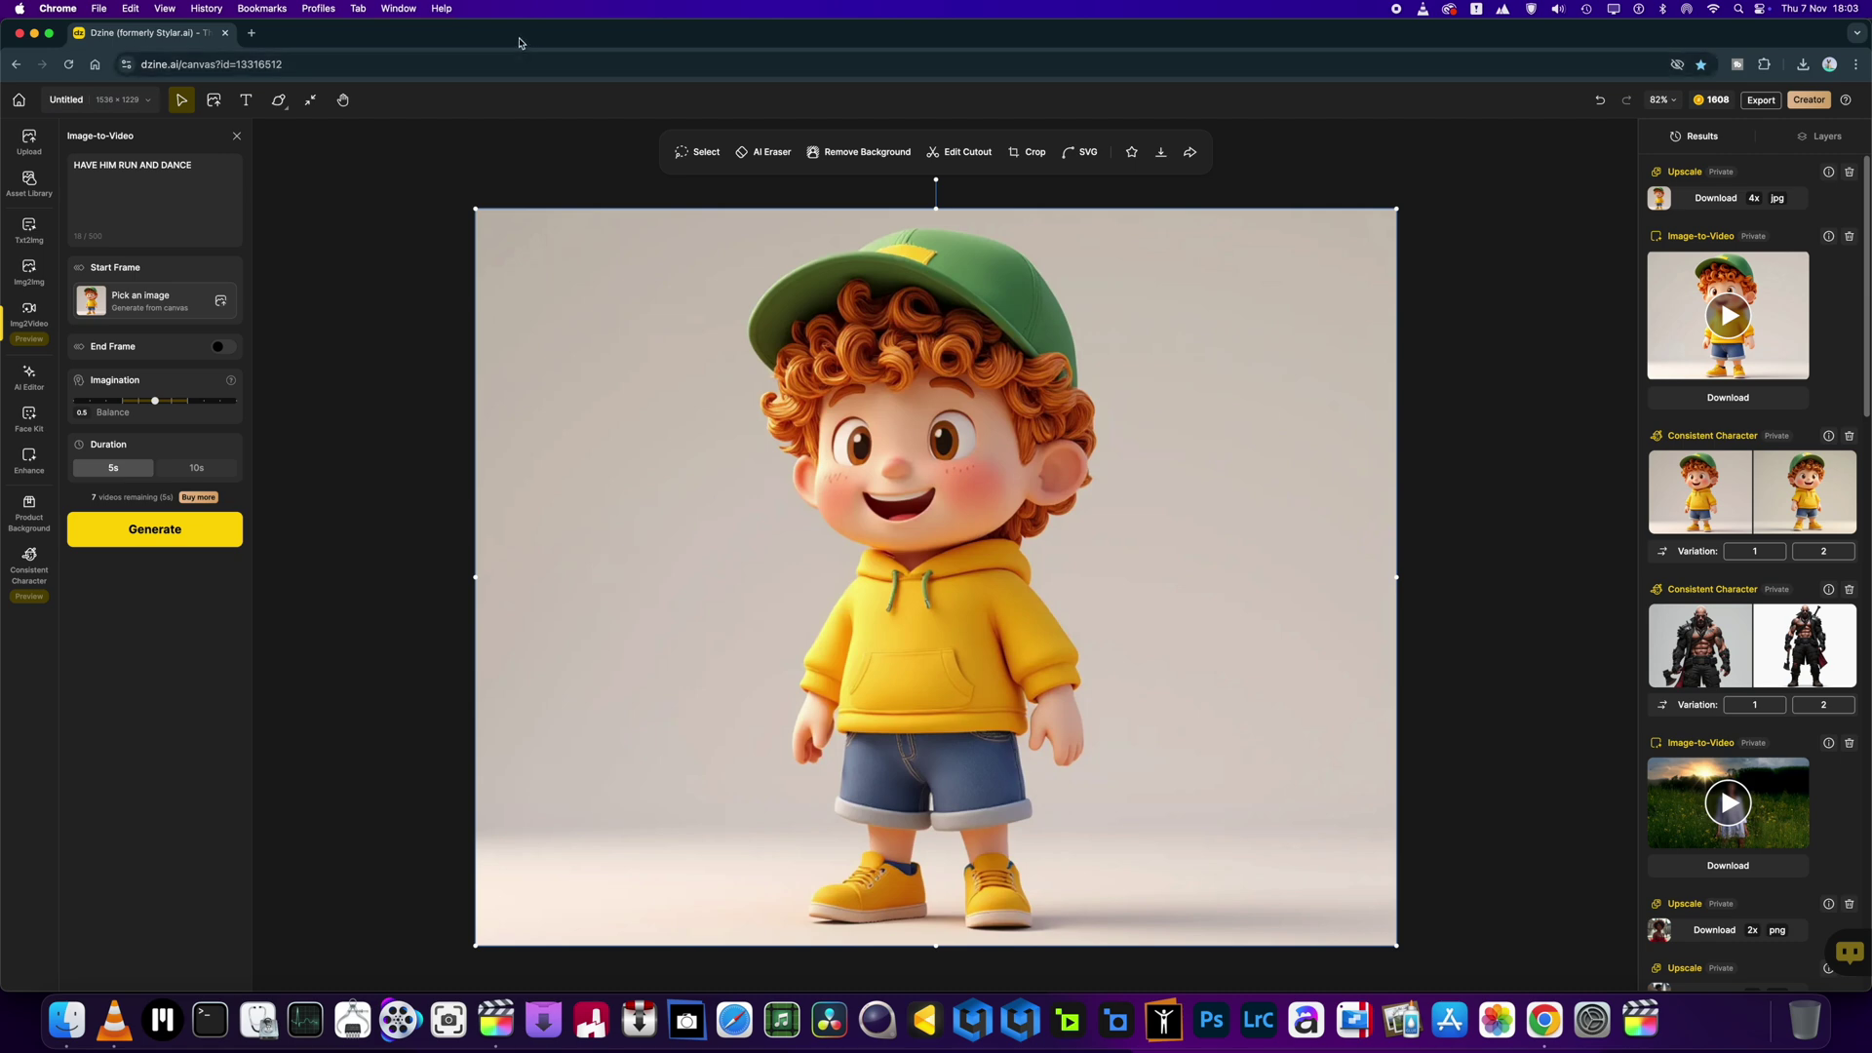
drag(520, 32, 894, 26)
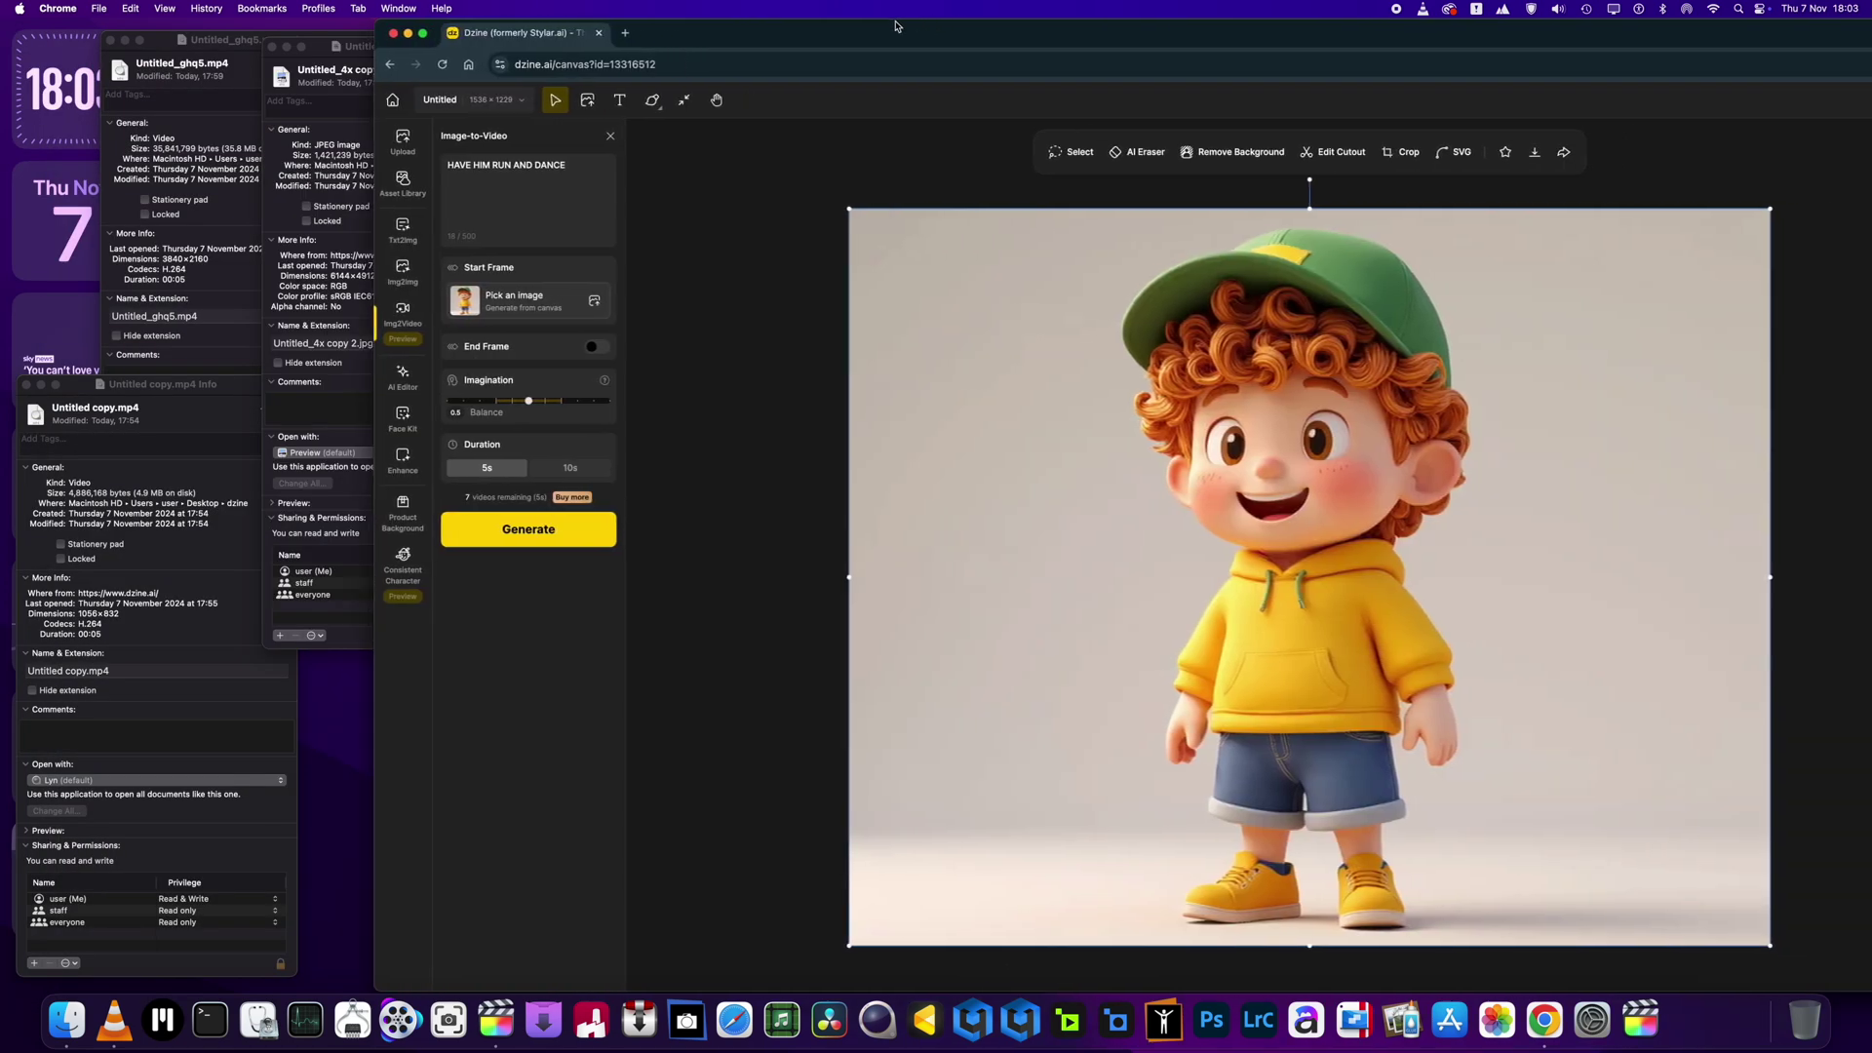
- Review the Get Info windows for Untitled copy.mp4 and Untitled_4x copy 2.jpg, then return the browser
click(151, 569)
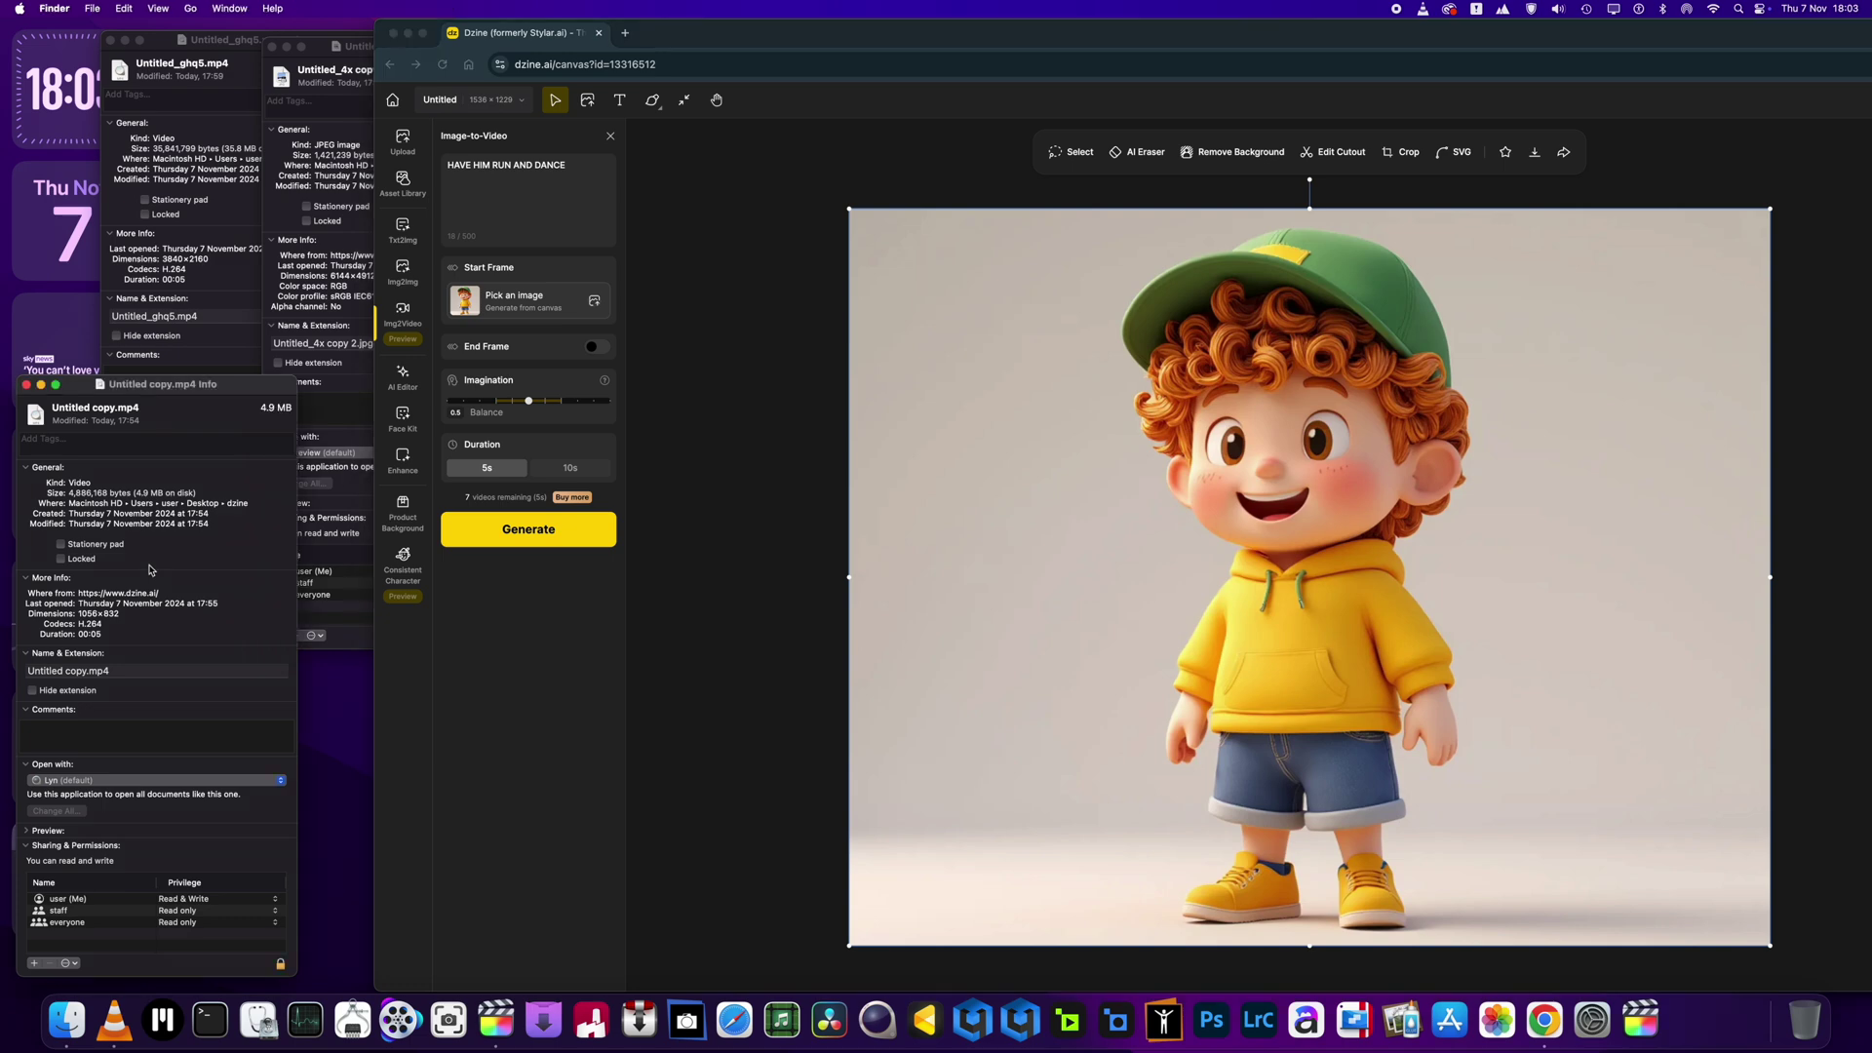
click(346, 379)
drag(443, 54, 492, 48)
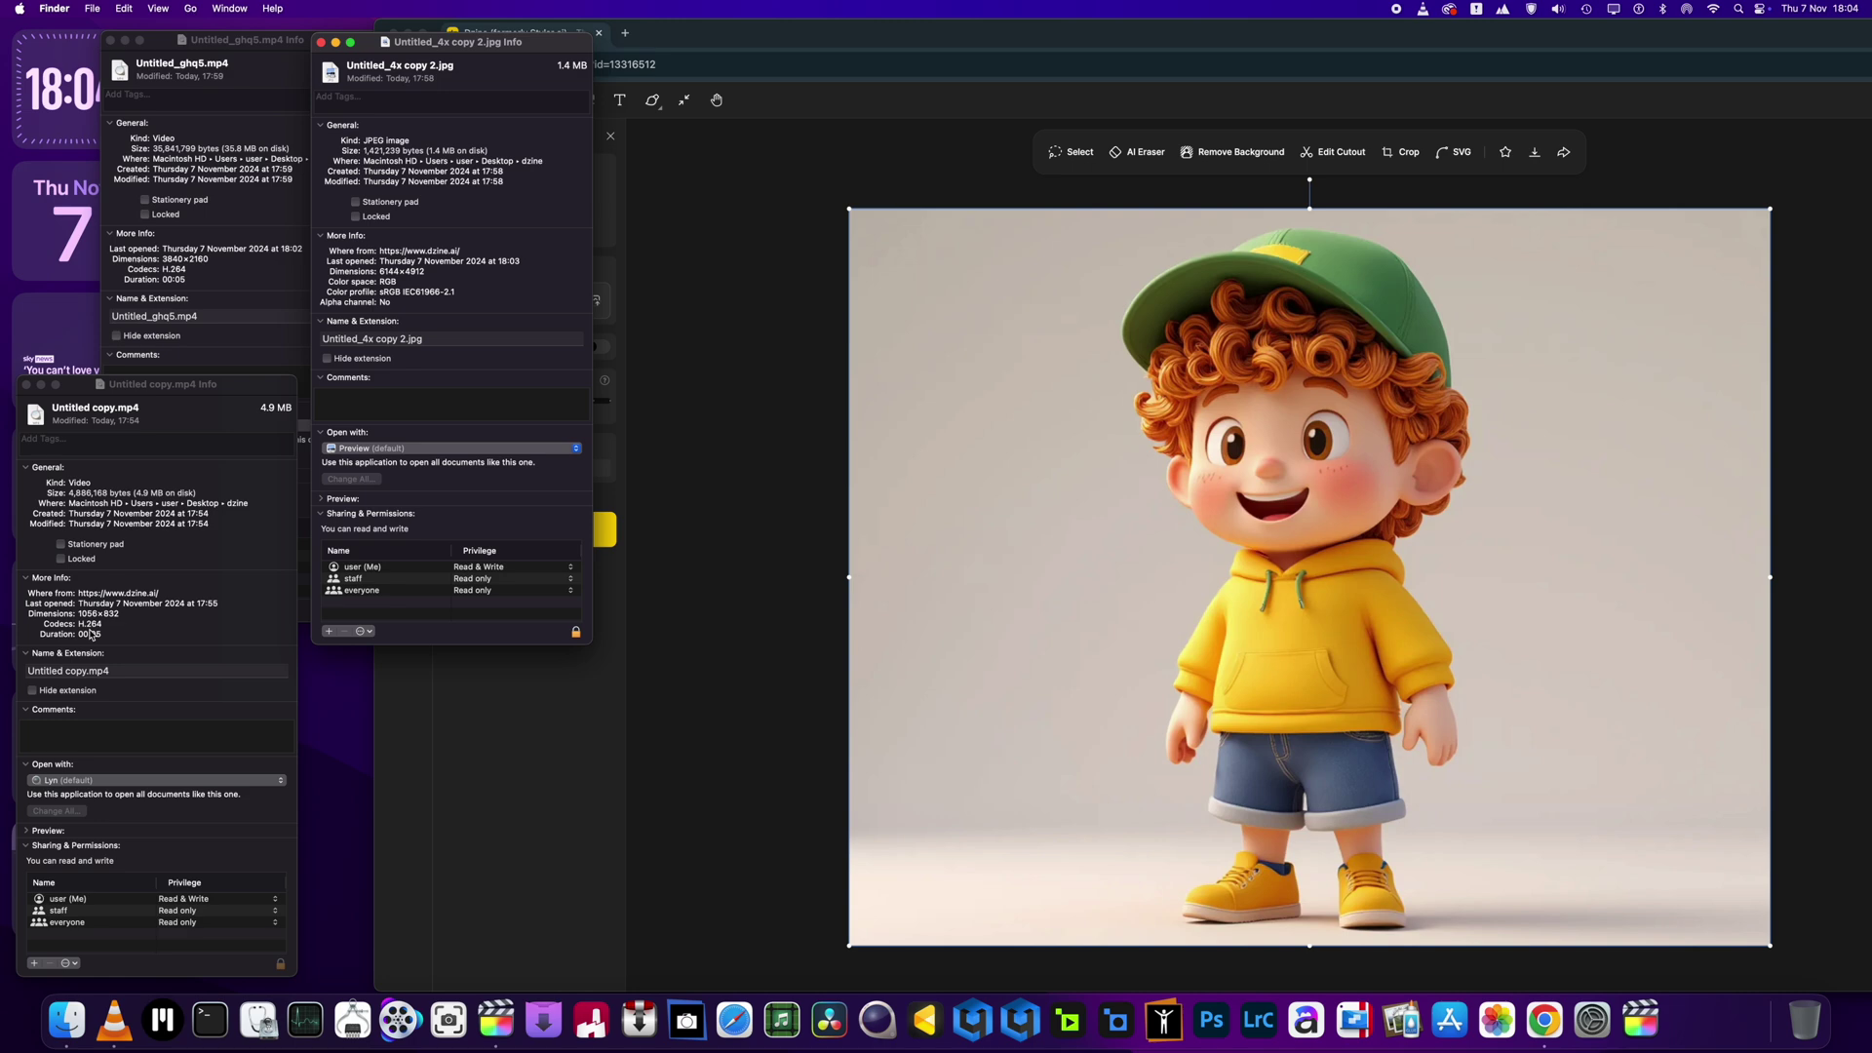
drag(1009, 36, 271, 6)
- Play Untitled copy.mp4 from the dzine folder in VLC
click(1707, 673)
scroll(1646, 670, down, 15)
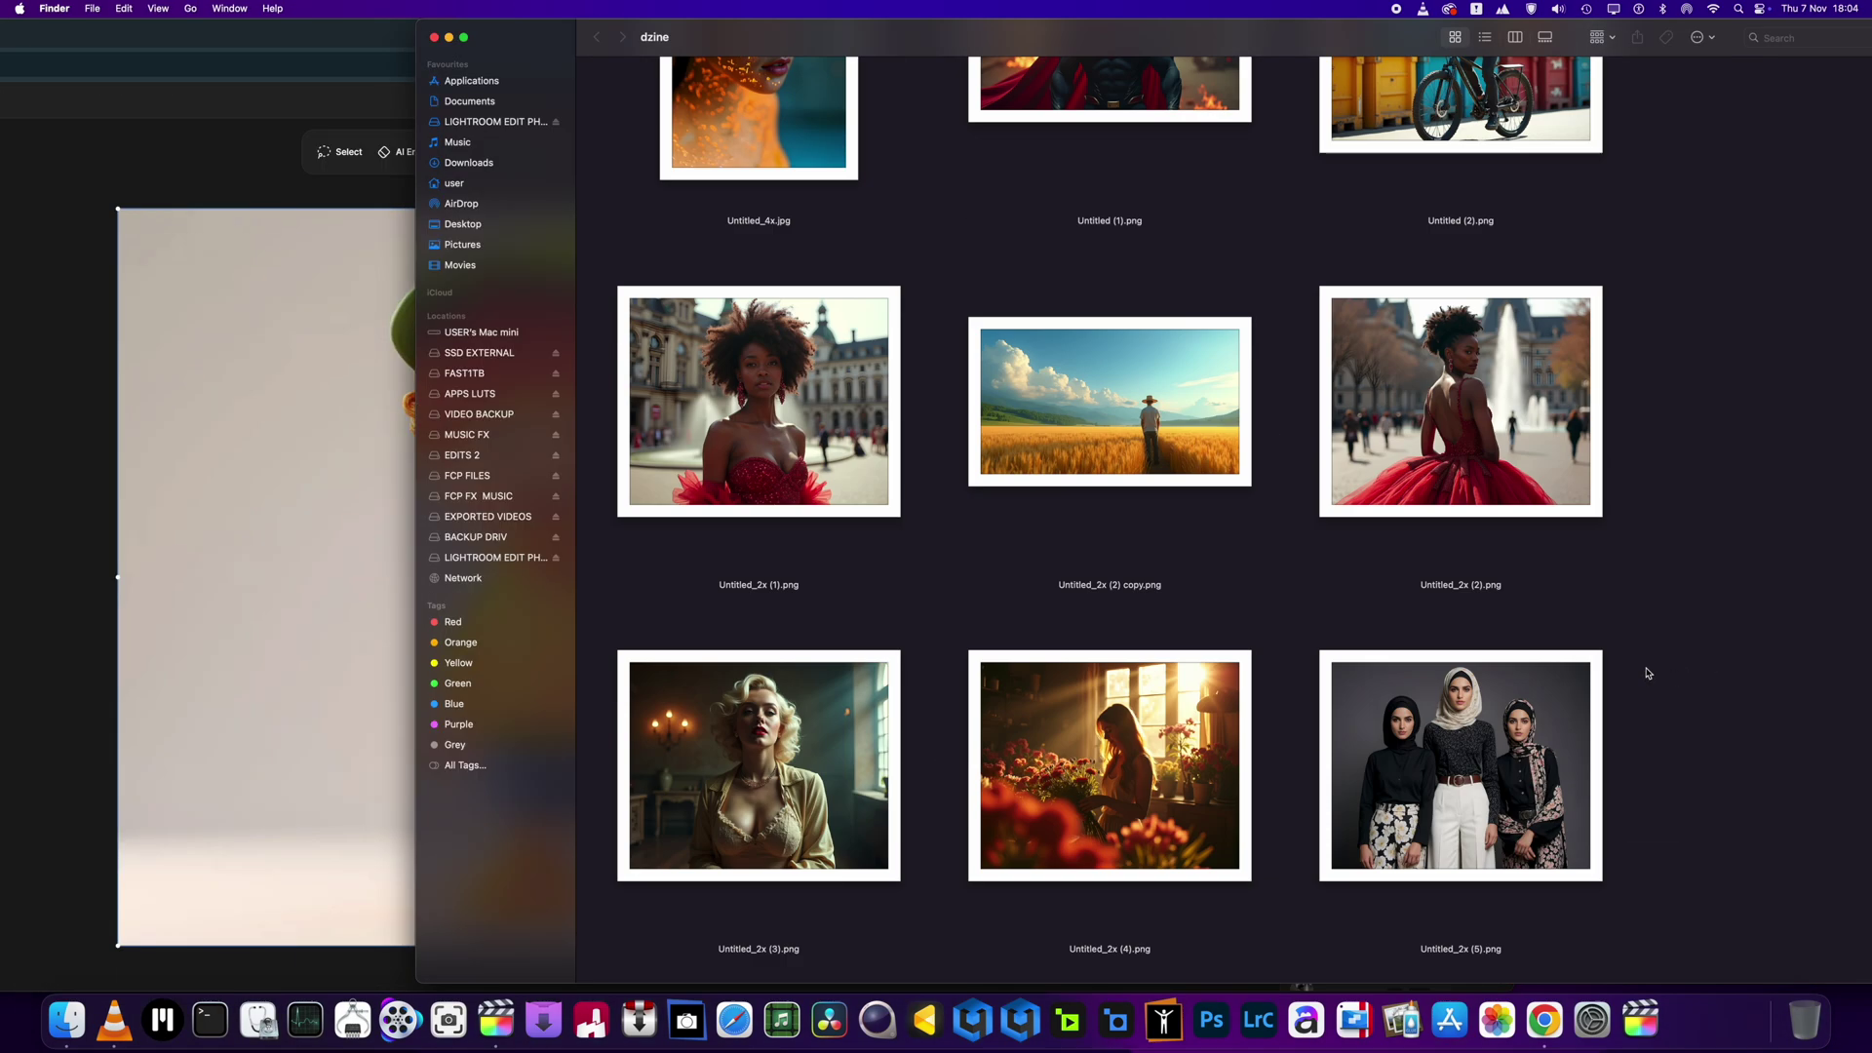
scroll(1647, 673, up, 10)
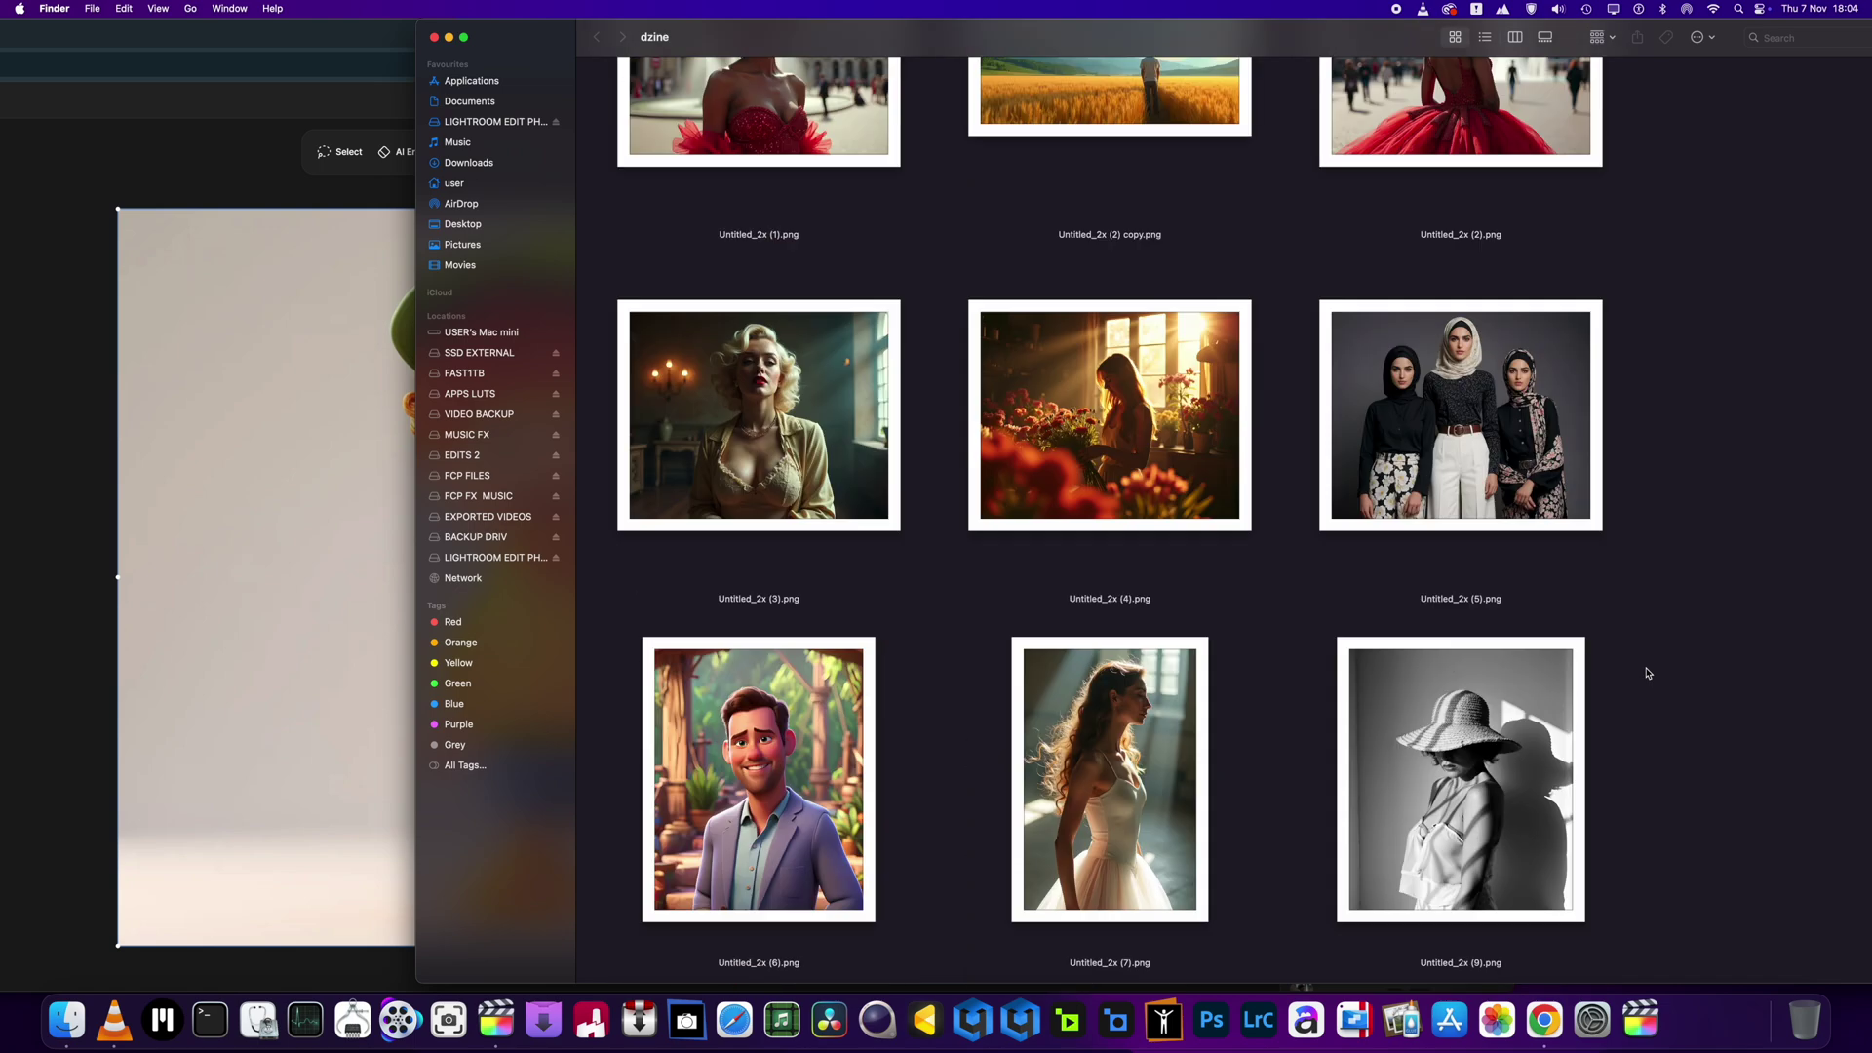
scroll(1647, 673, down, 12)
scroll(1647, 672, down, 10)
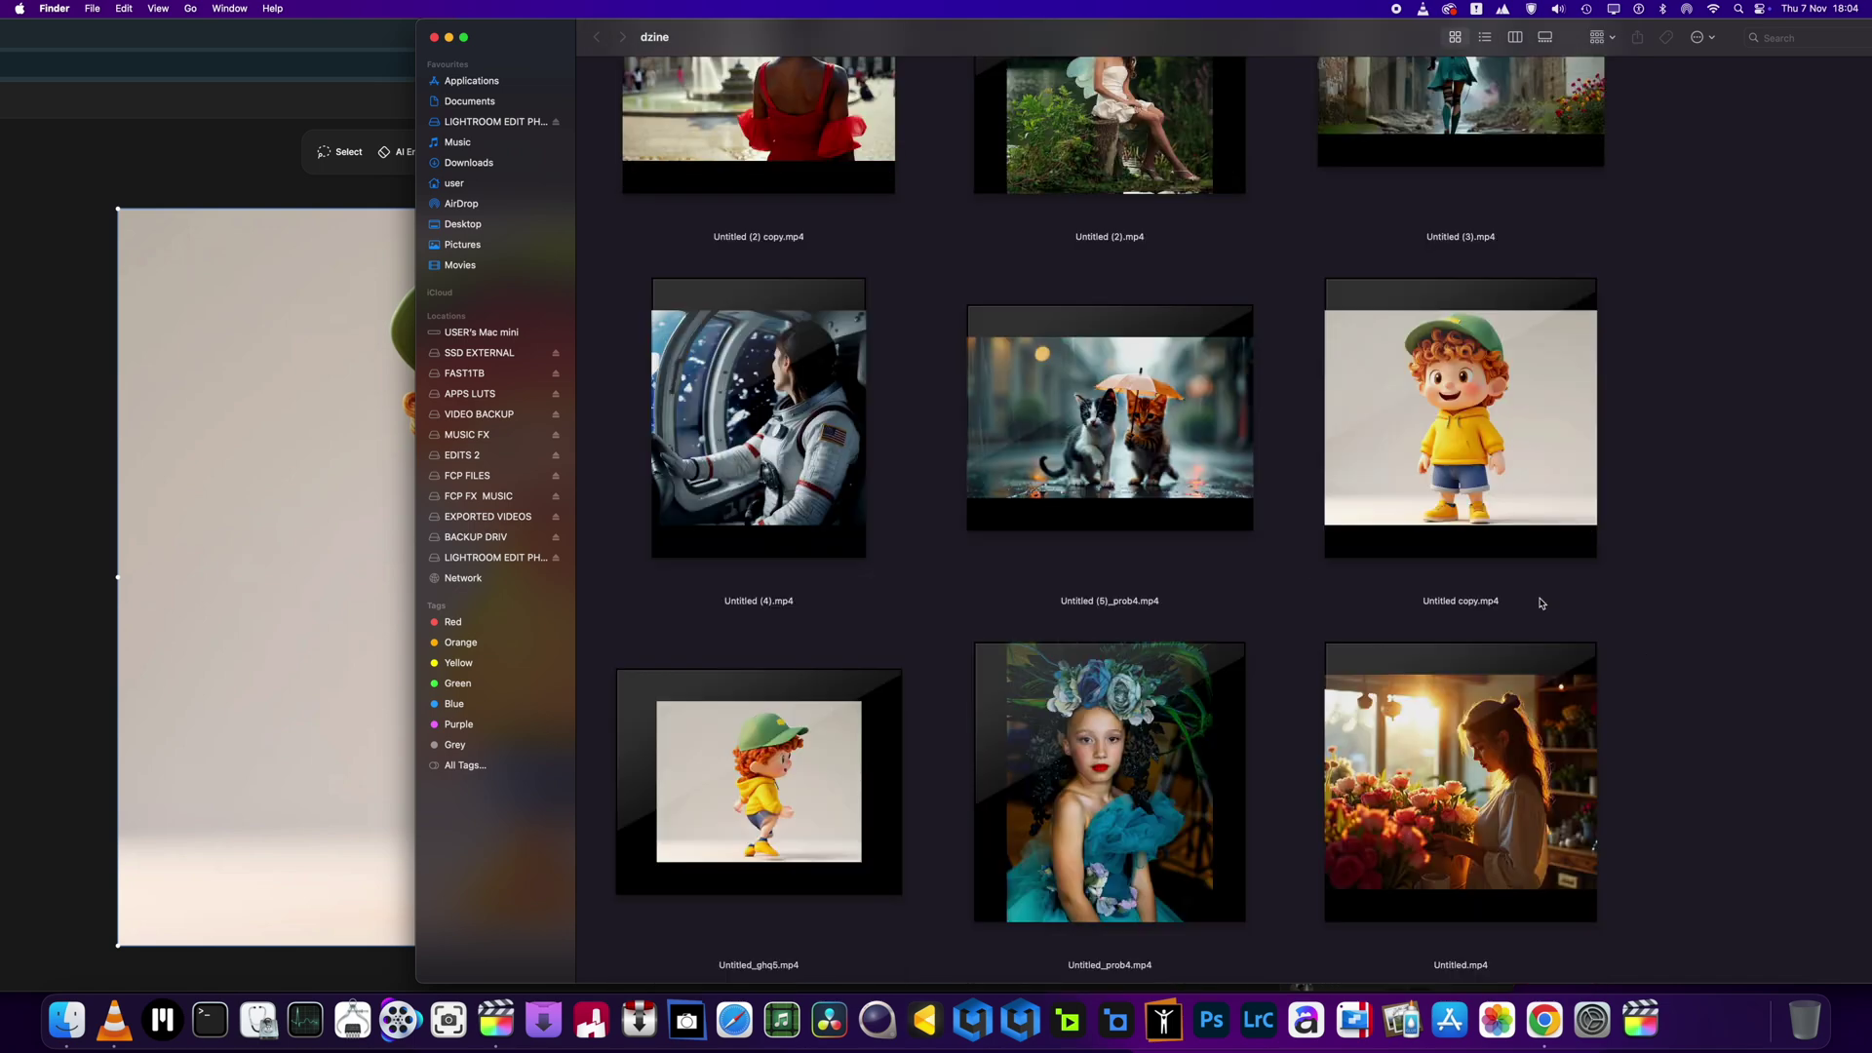
right_click(1419, 483)
mouse_move(1503, 513)
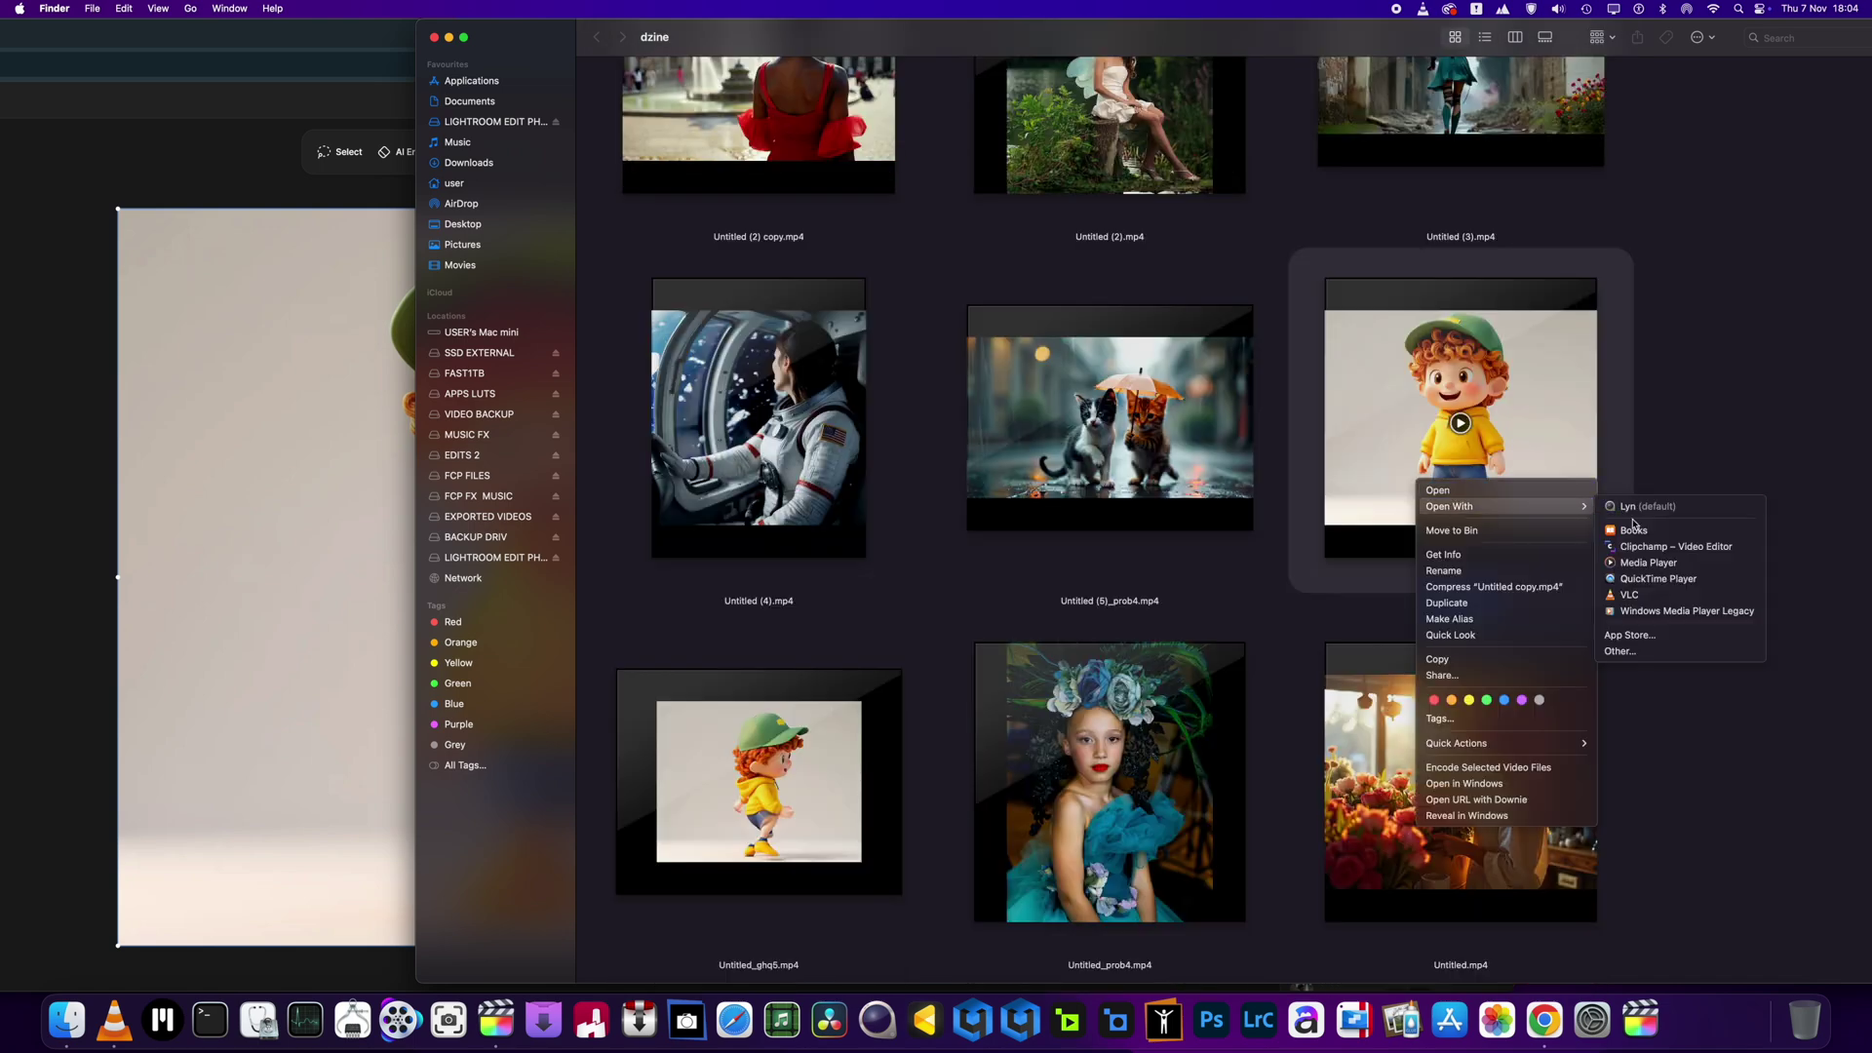
click(1653, 596)
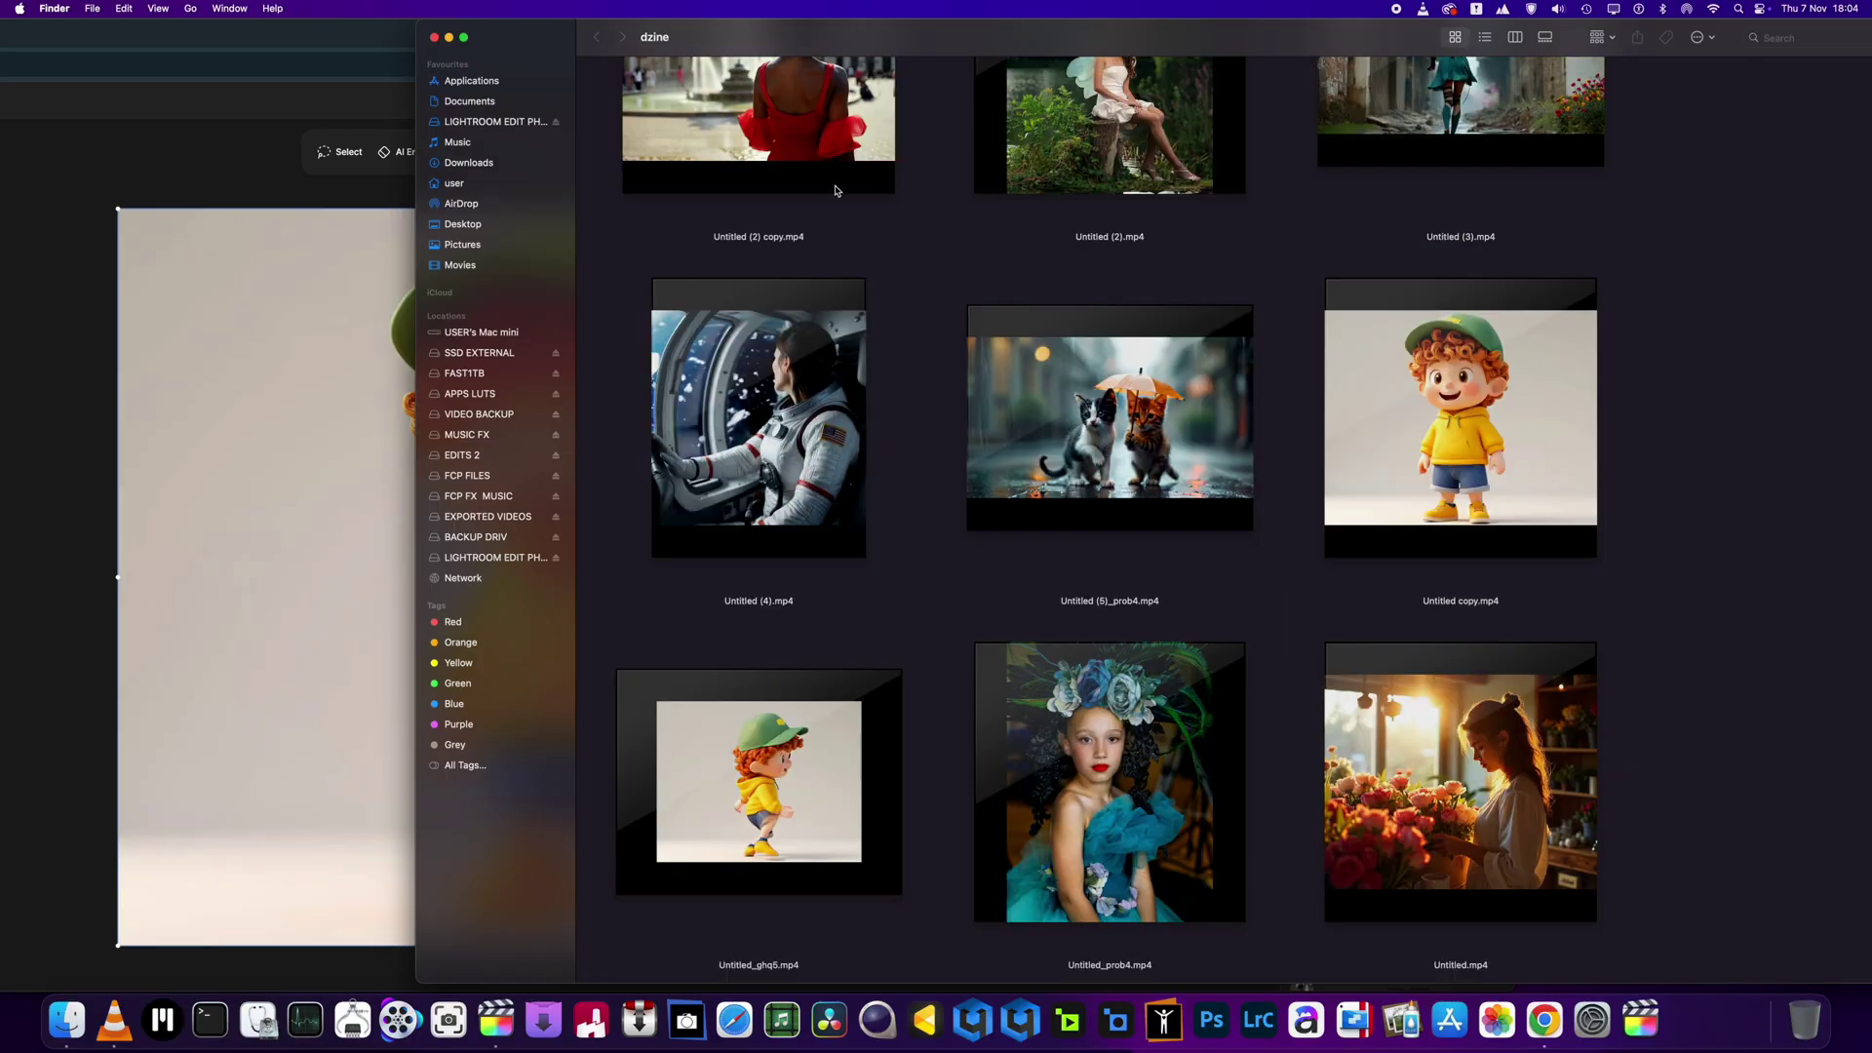
- Bring up the context menu for the boy image Untitled_4x copy 2.jpg
scroll(1687, 501, up, 10)
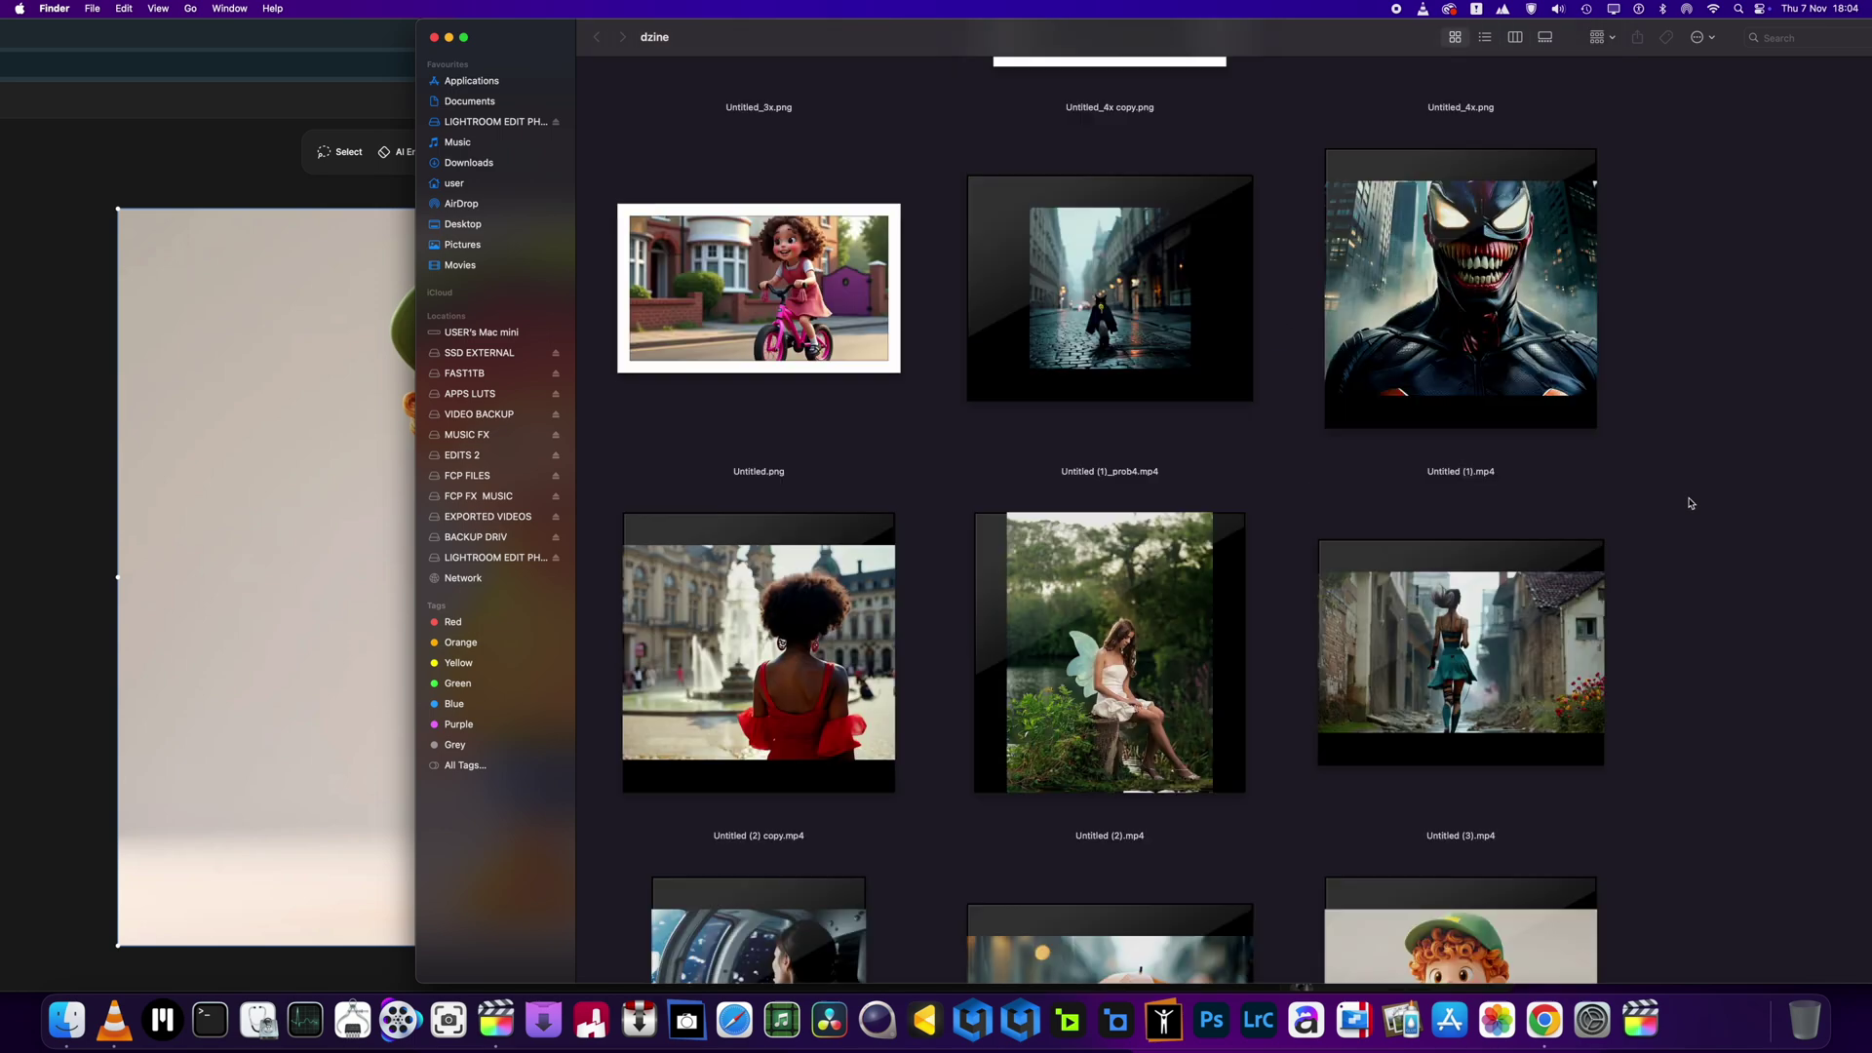
scroll(1689, 503, up, 15)
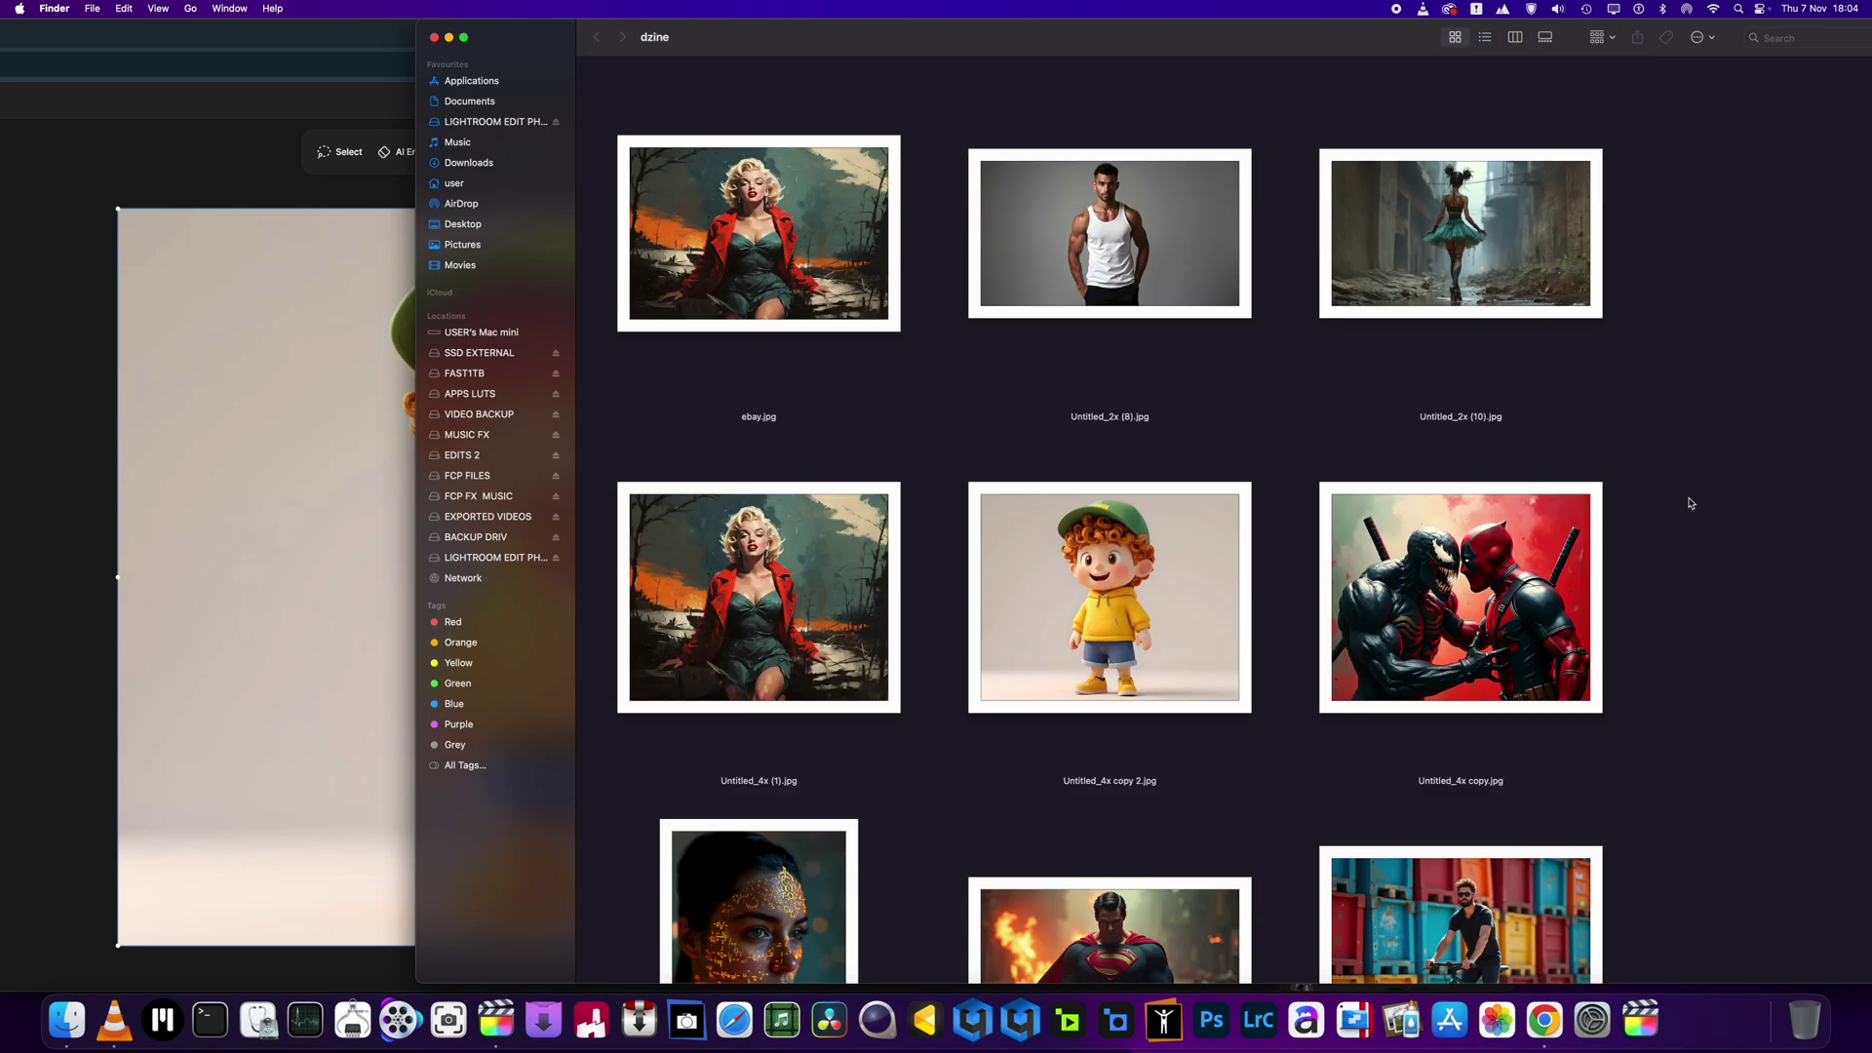
right_click(1124, 636)
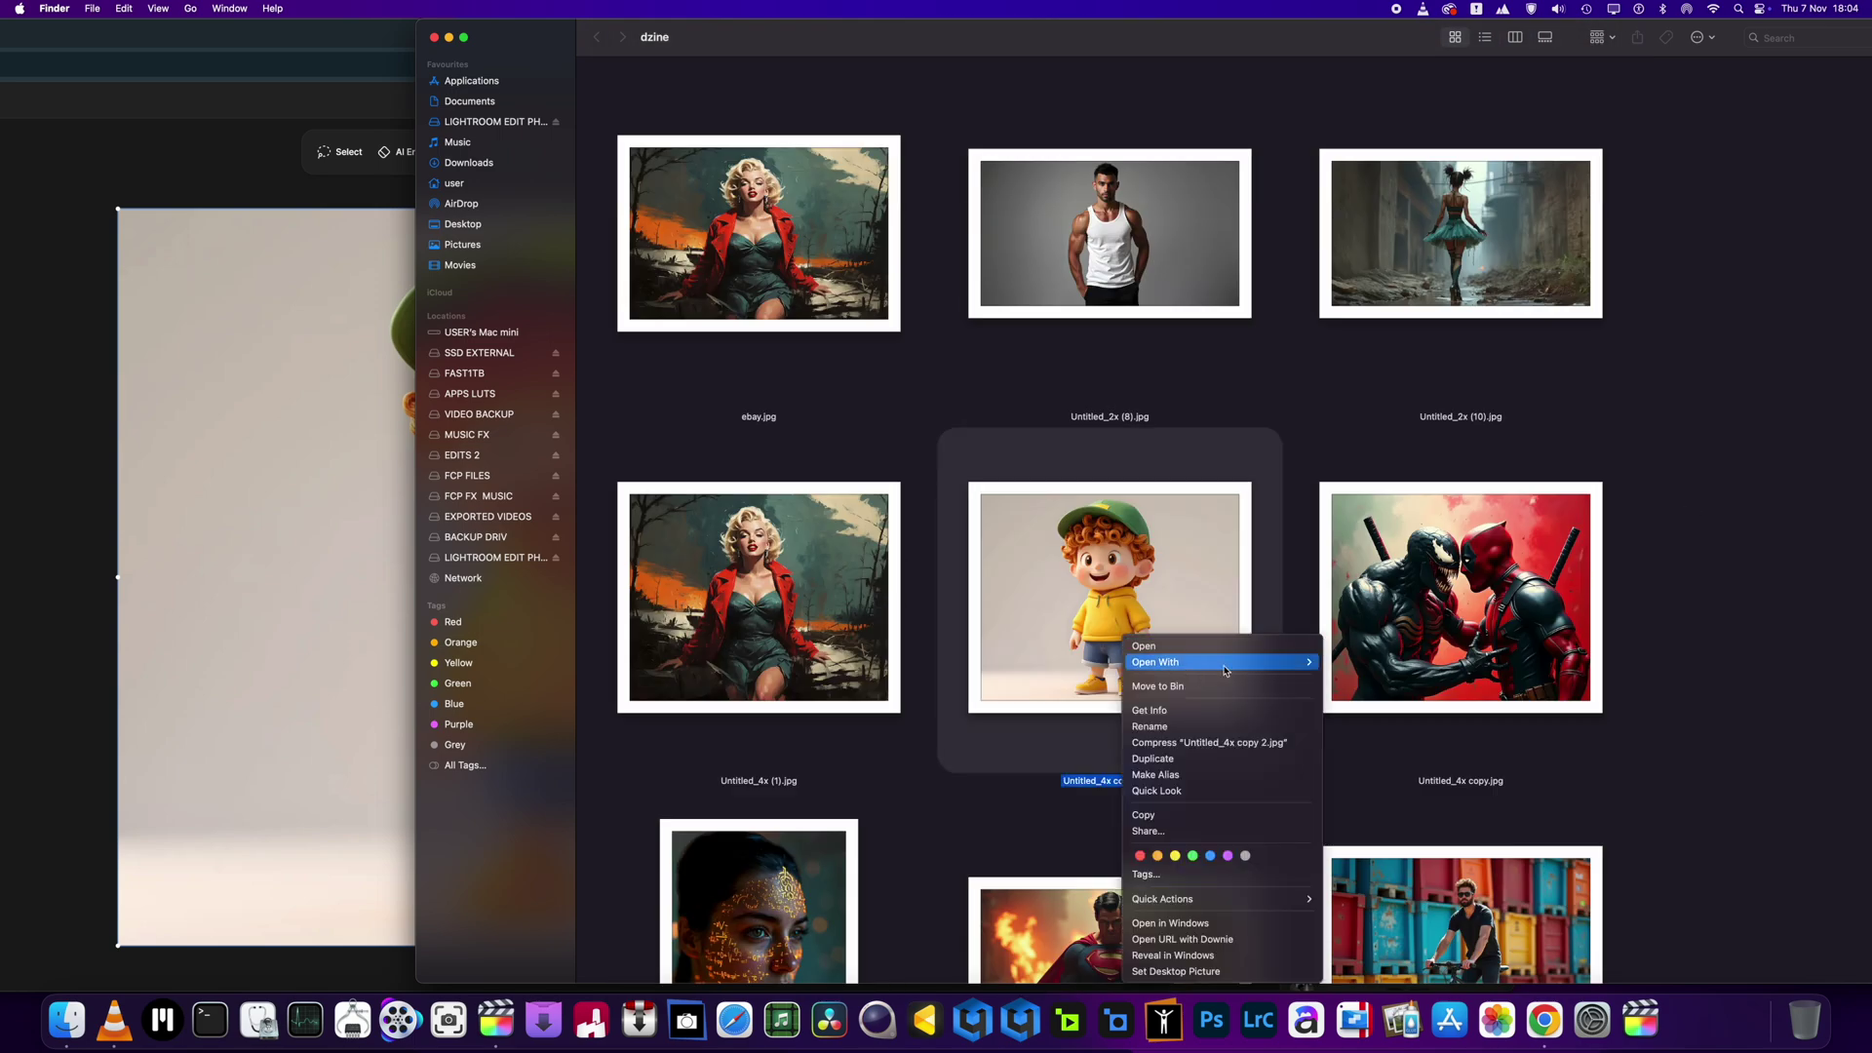
- Open Untitled_4x copy 2.jpg in Preview, zoomed and widened, and scroll from cap to shoes
mouse_move(1257, 662)
click(1377, 665)
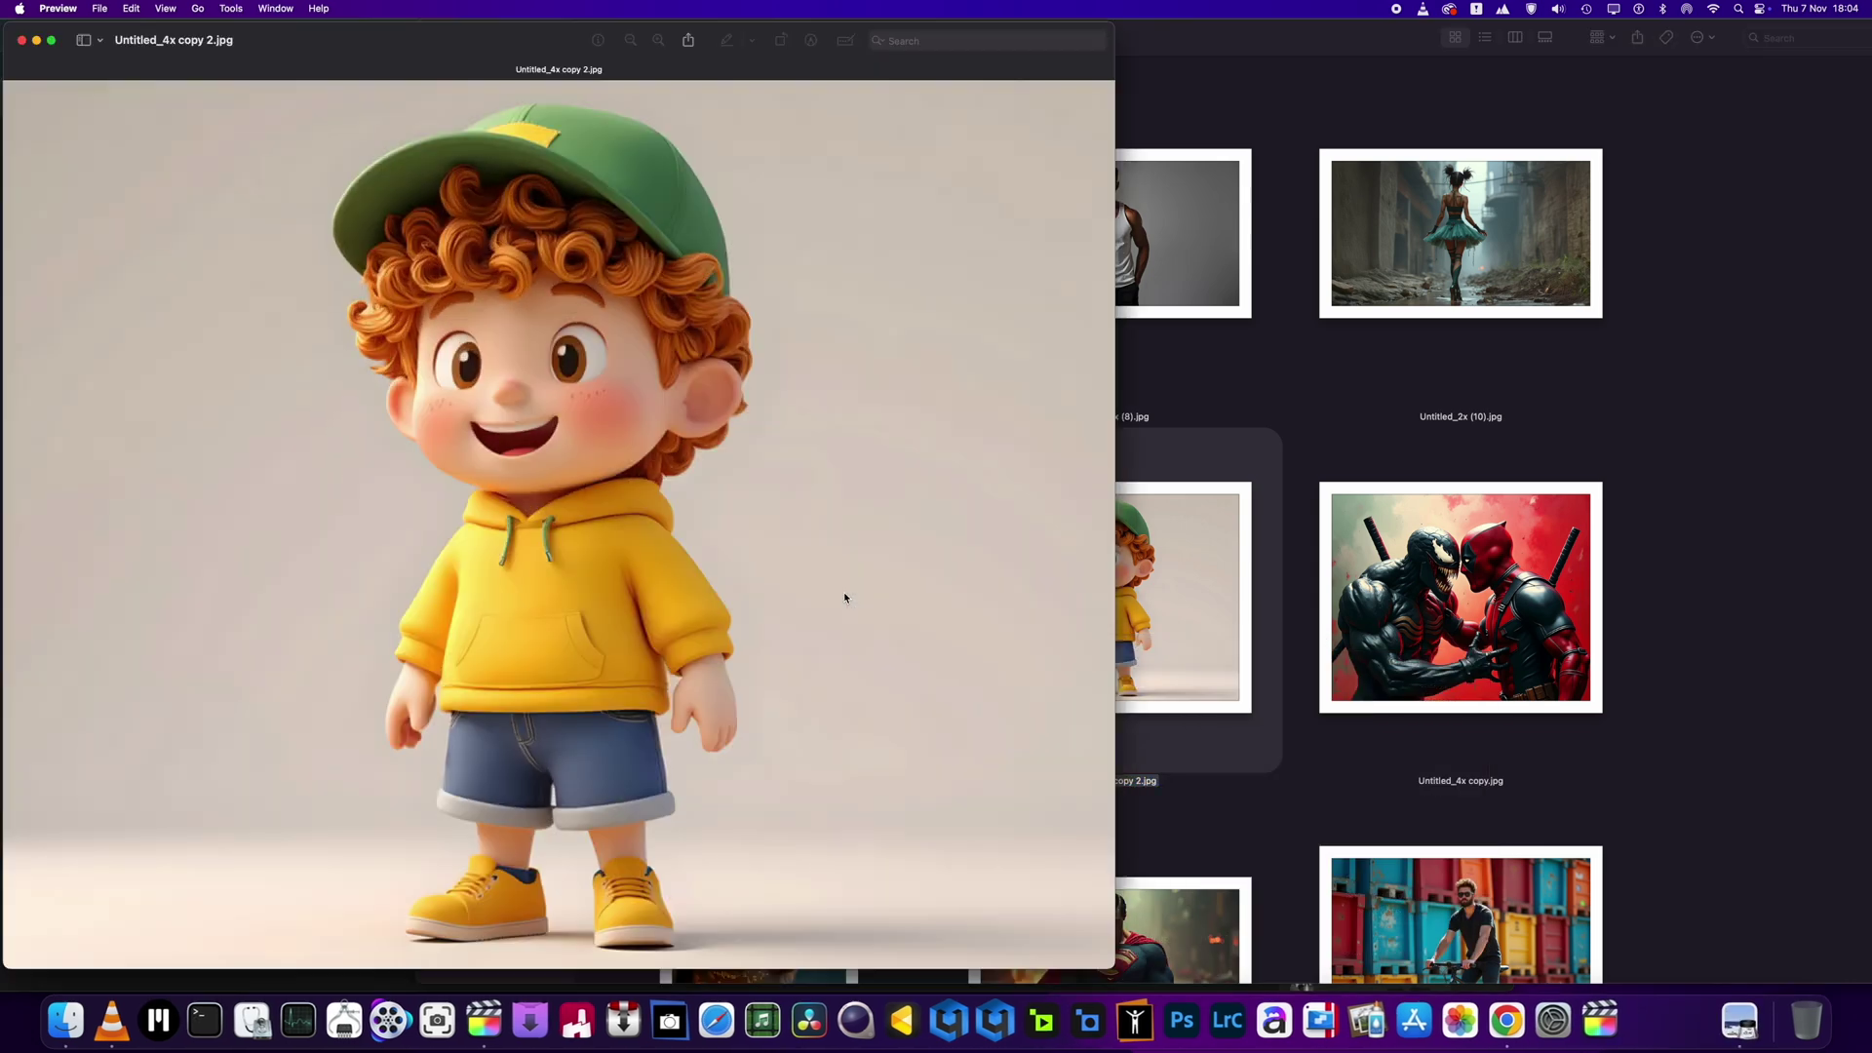
click(658, 40)
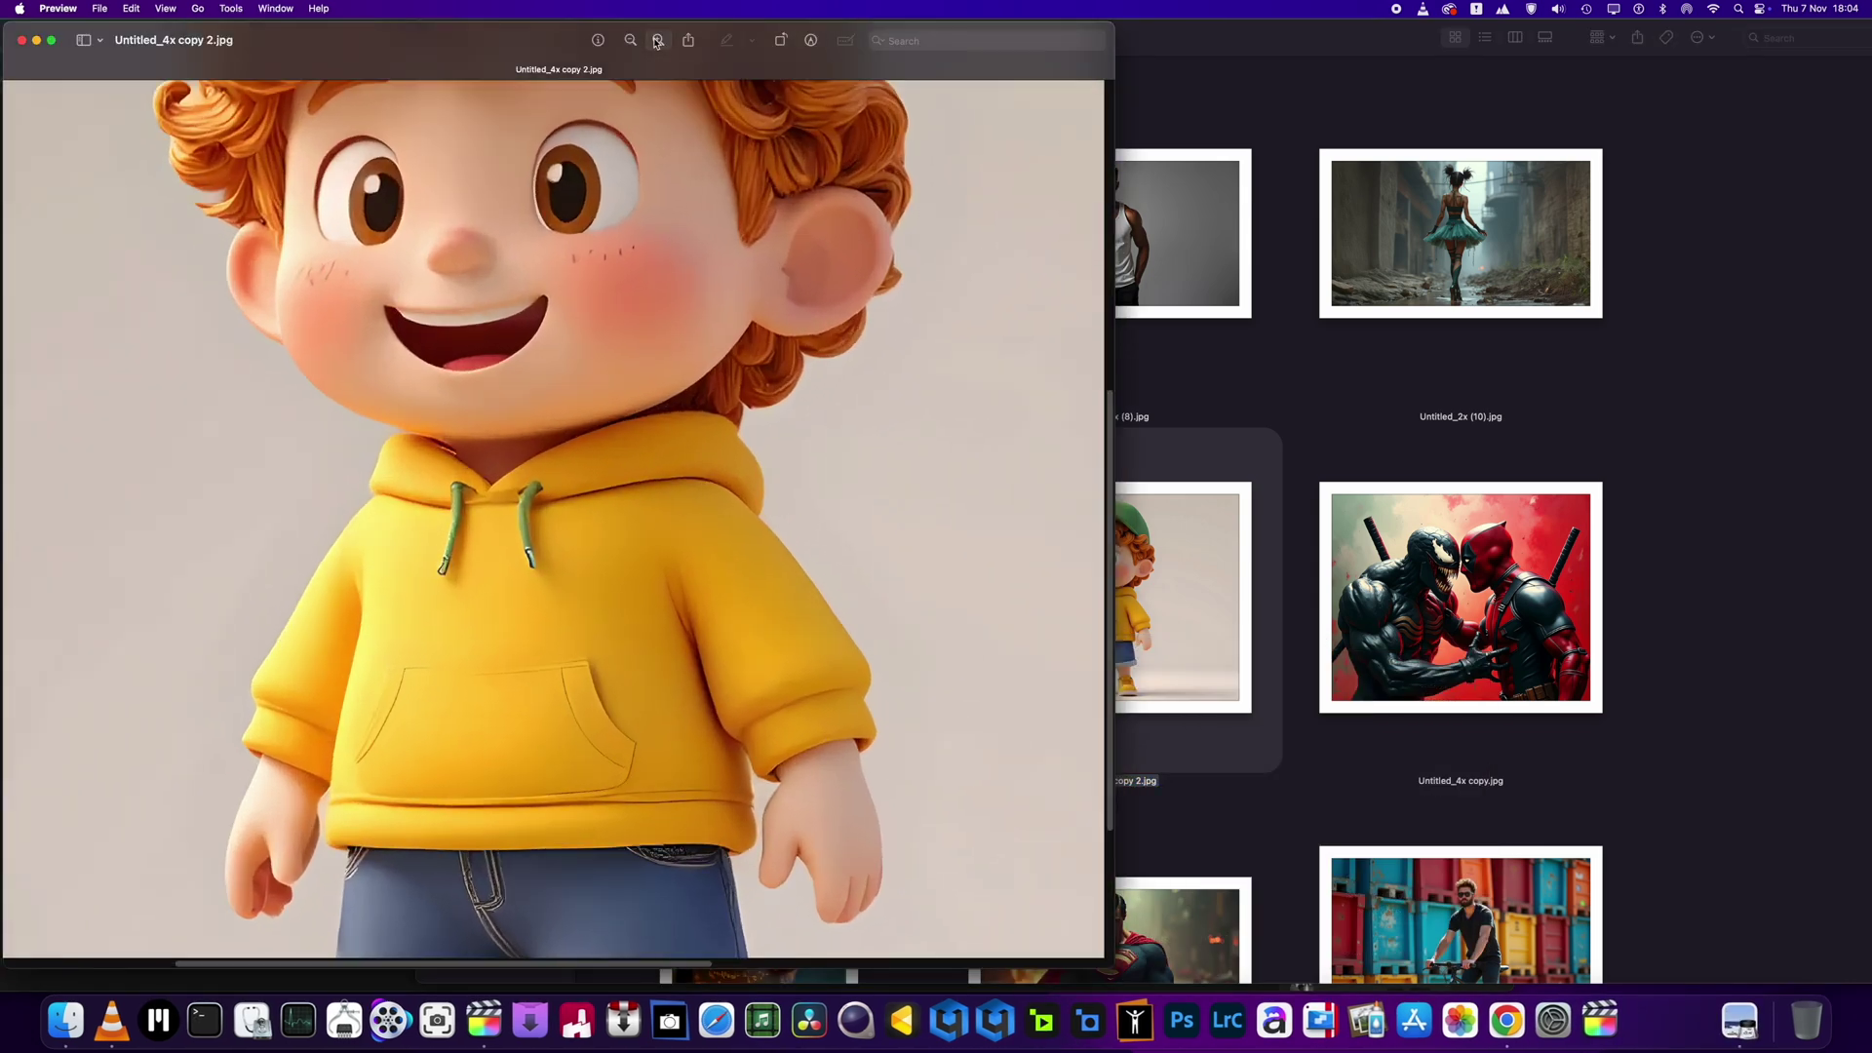
scroll(636, 388, up, 5)
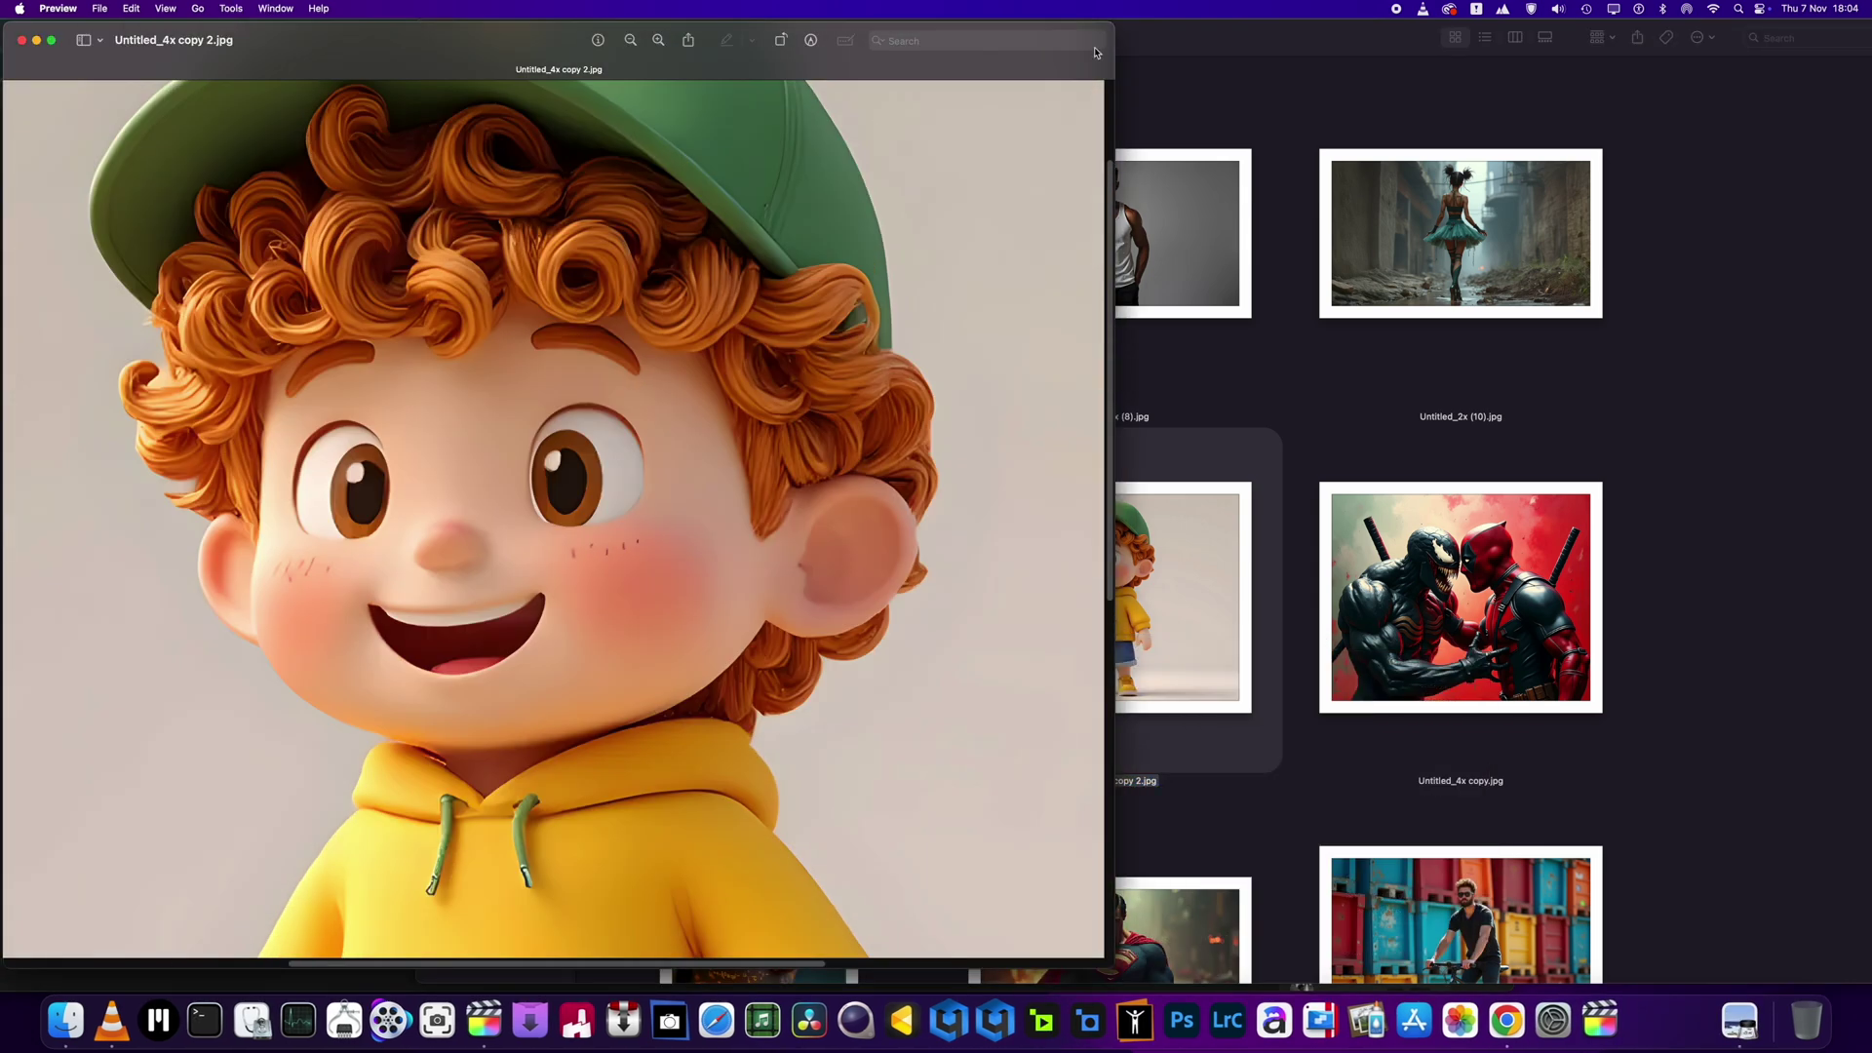
drag(1114, 26, 1866, 5)
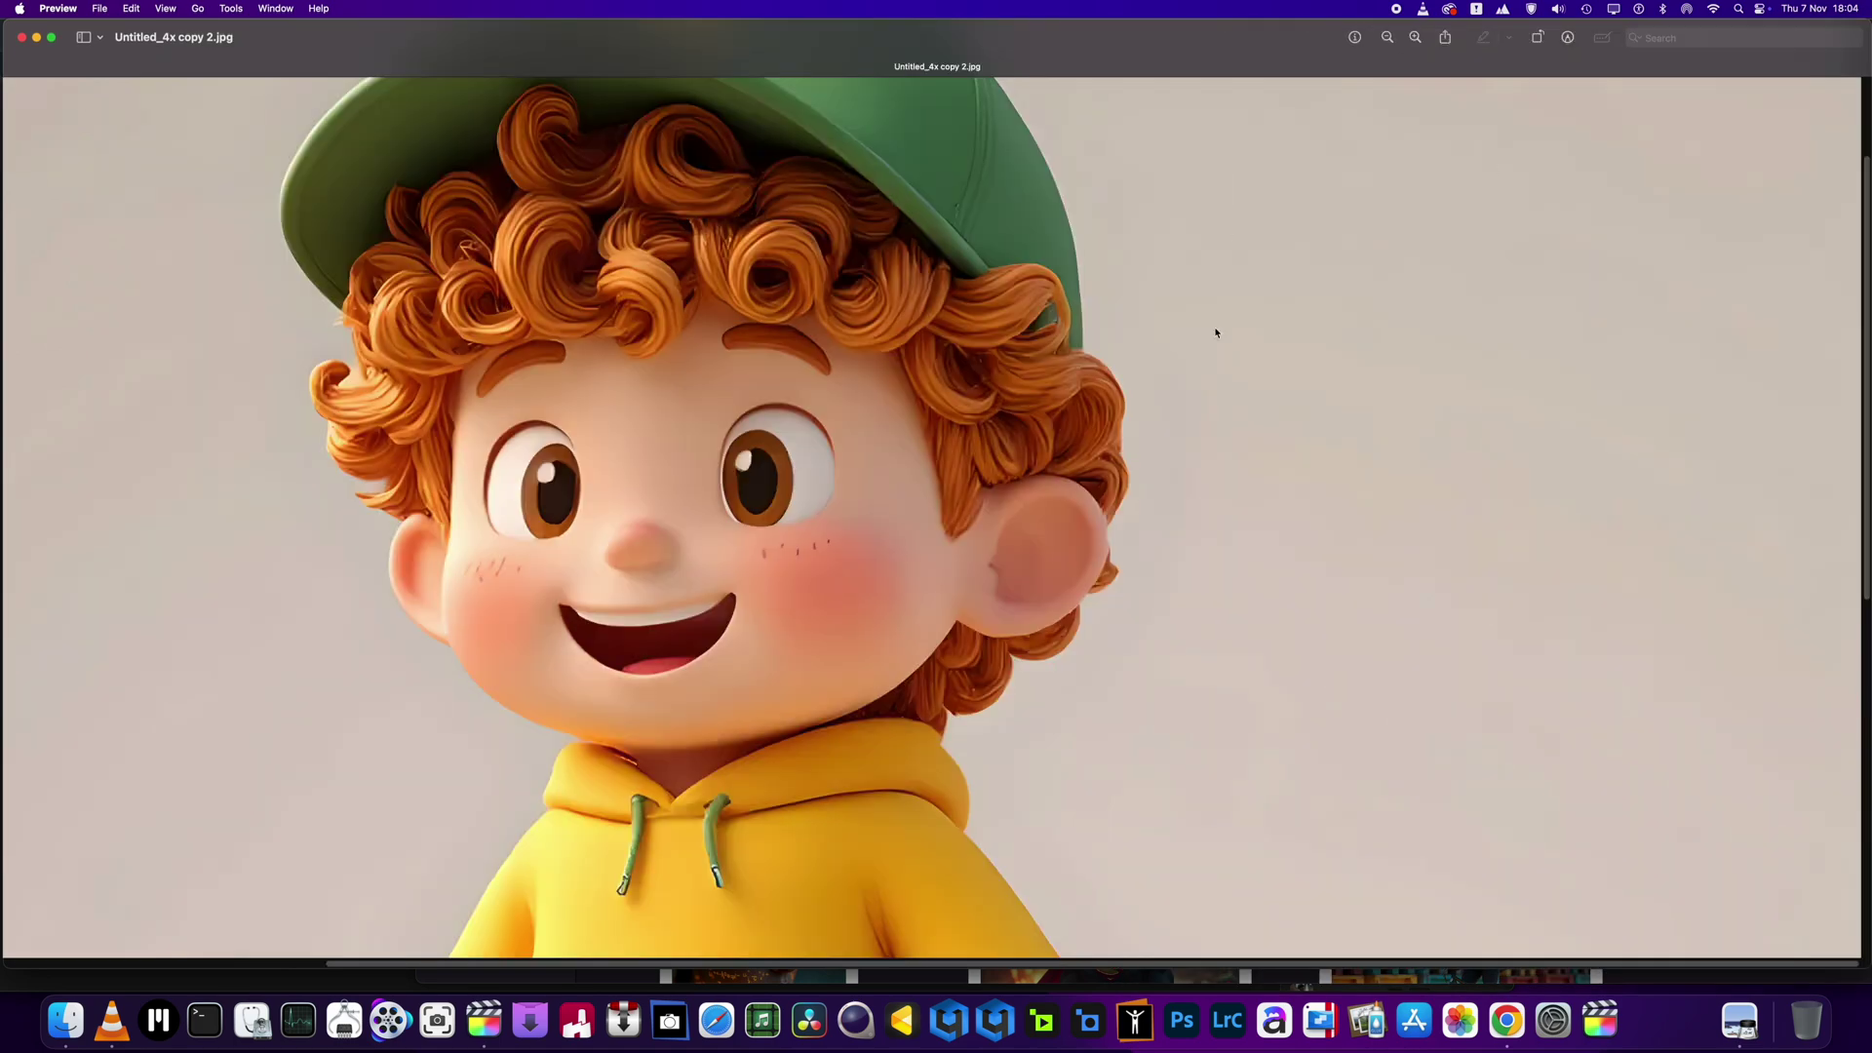
scroll(763, 475, down, 5)
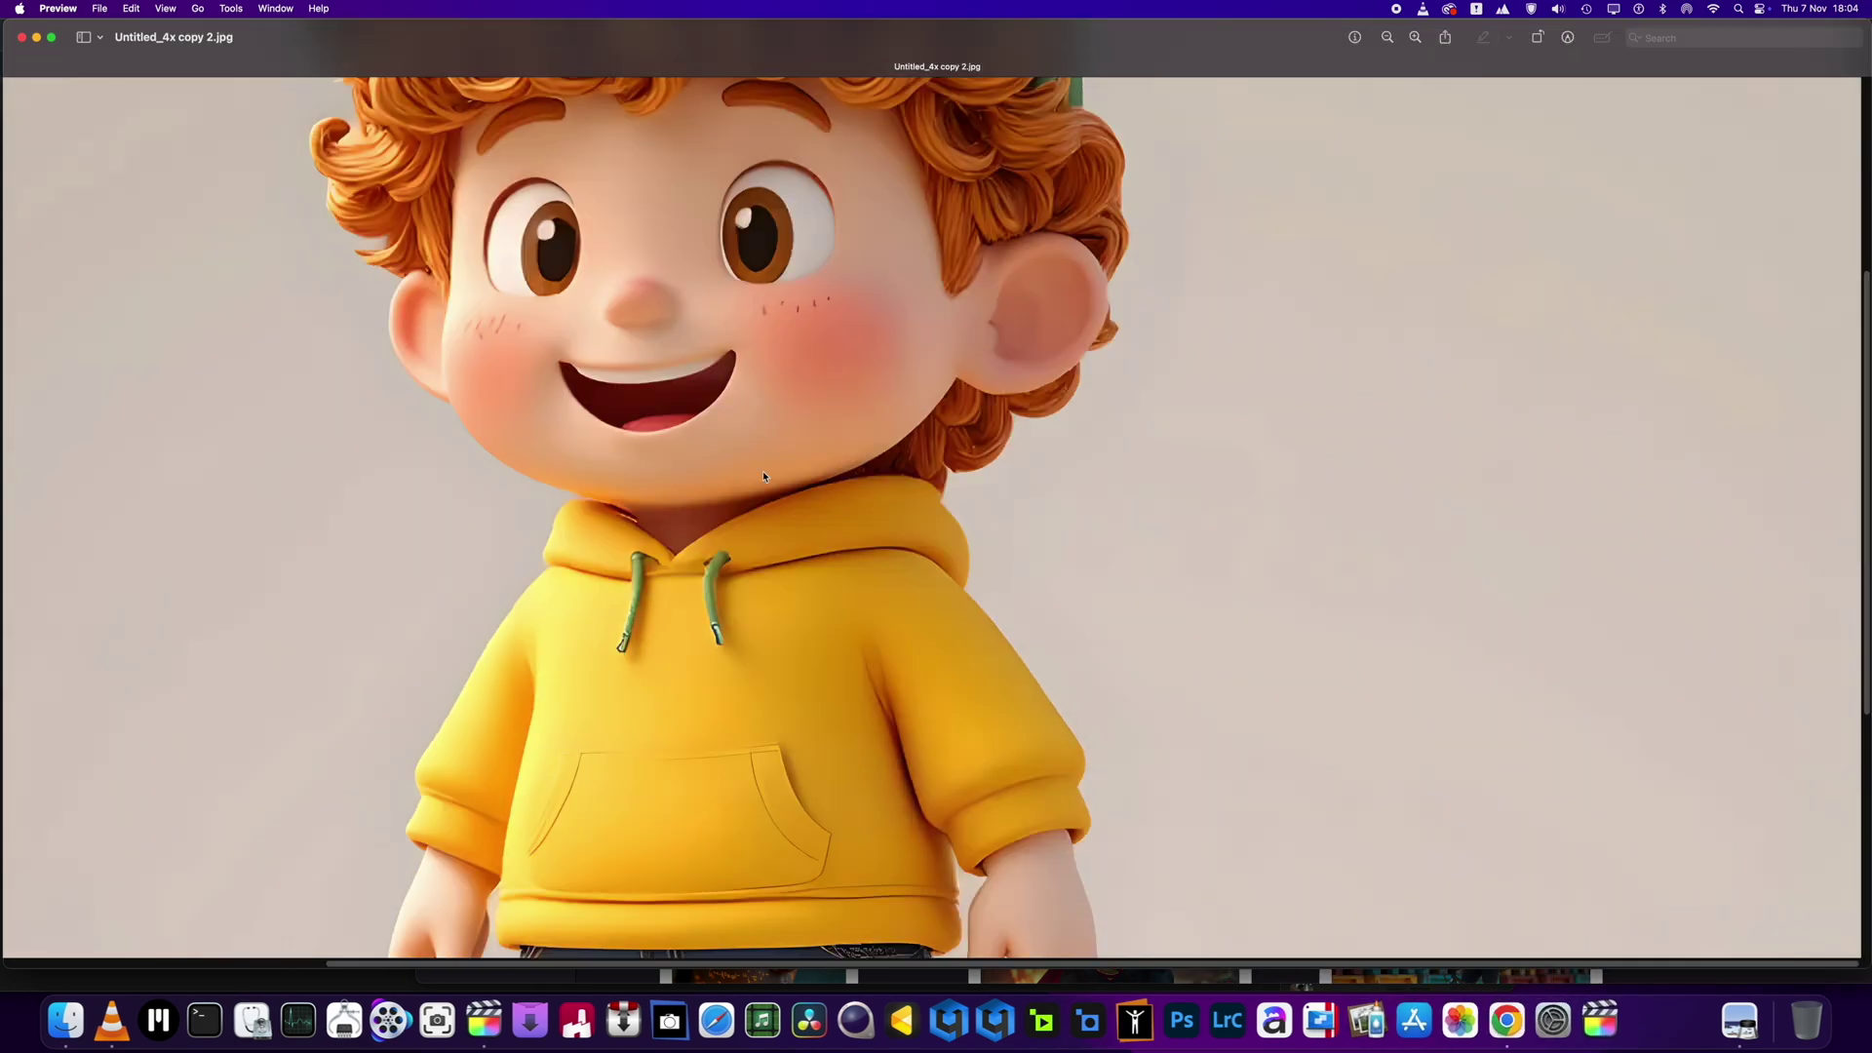
scroll(763, 475, down, 5)
scroll(786, 488, up, 8)
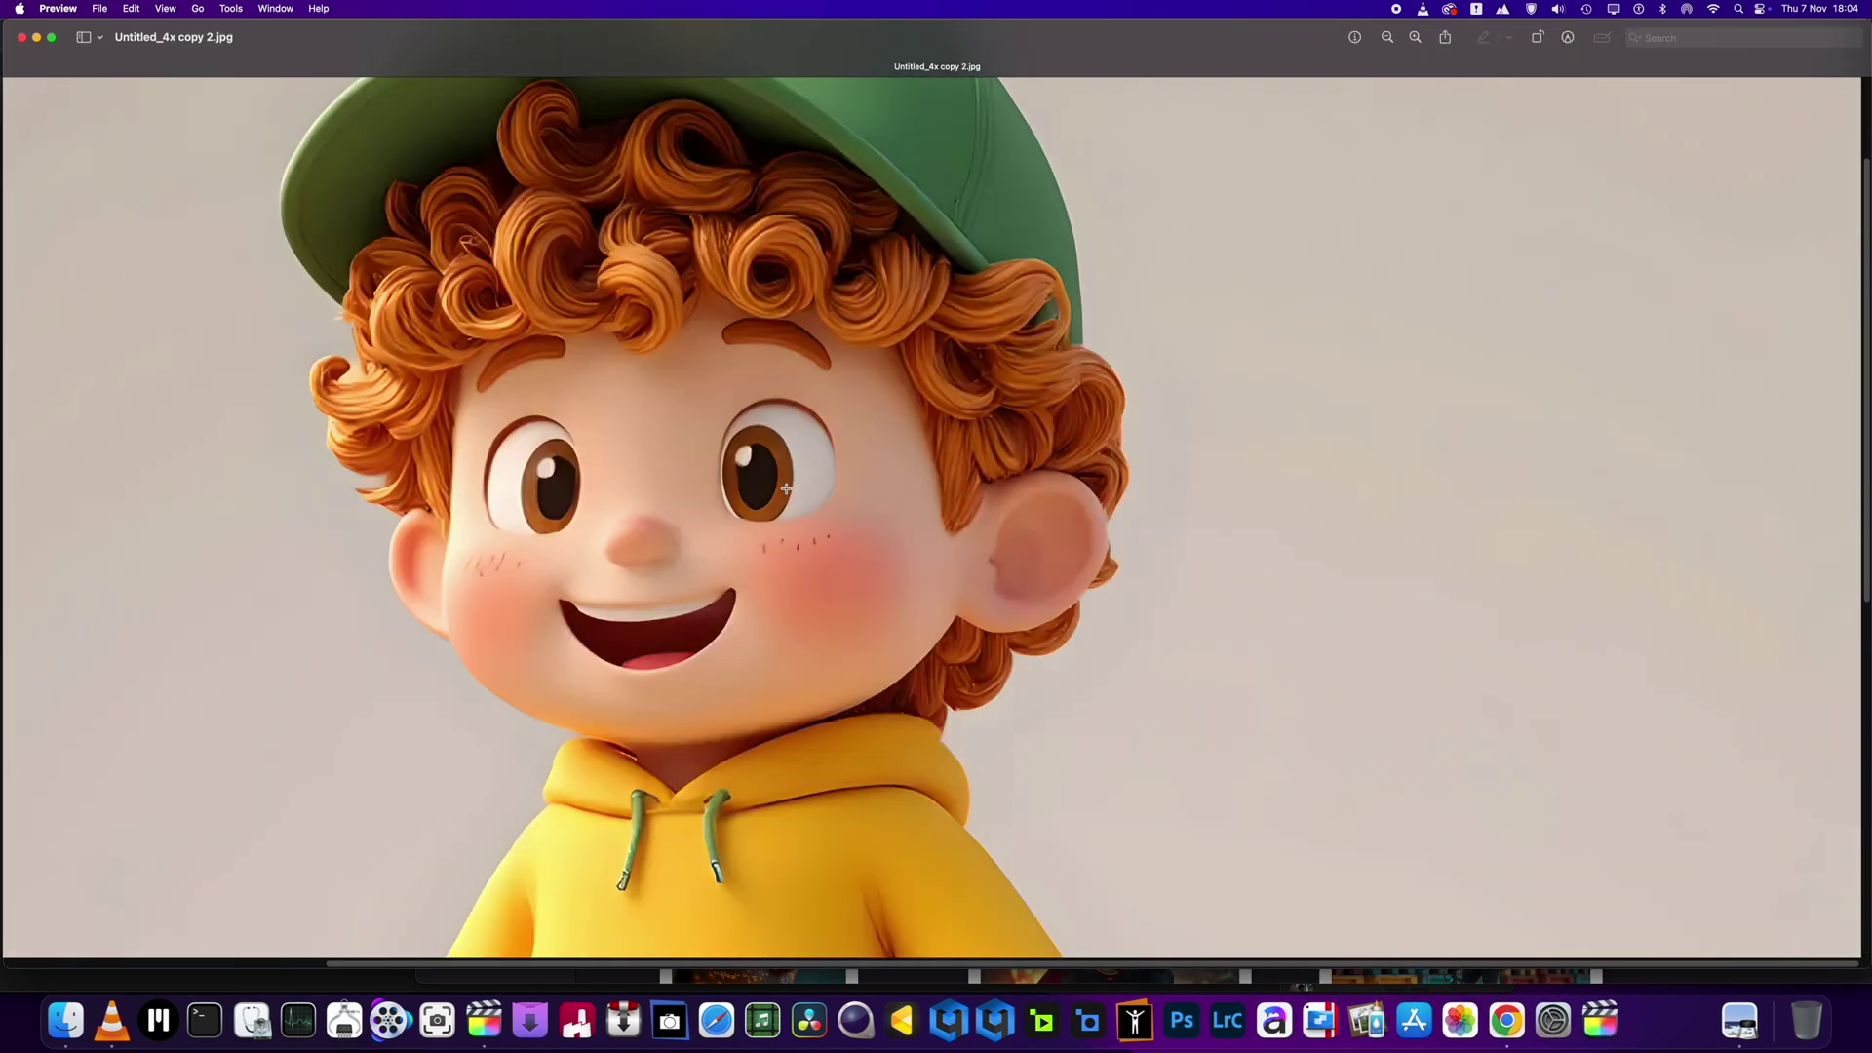
scroll(786, 488, up, 2)
- Exit full screen so the boy image floats in a window over the dzine folder
key(ctrl+super+f)
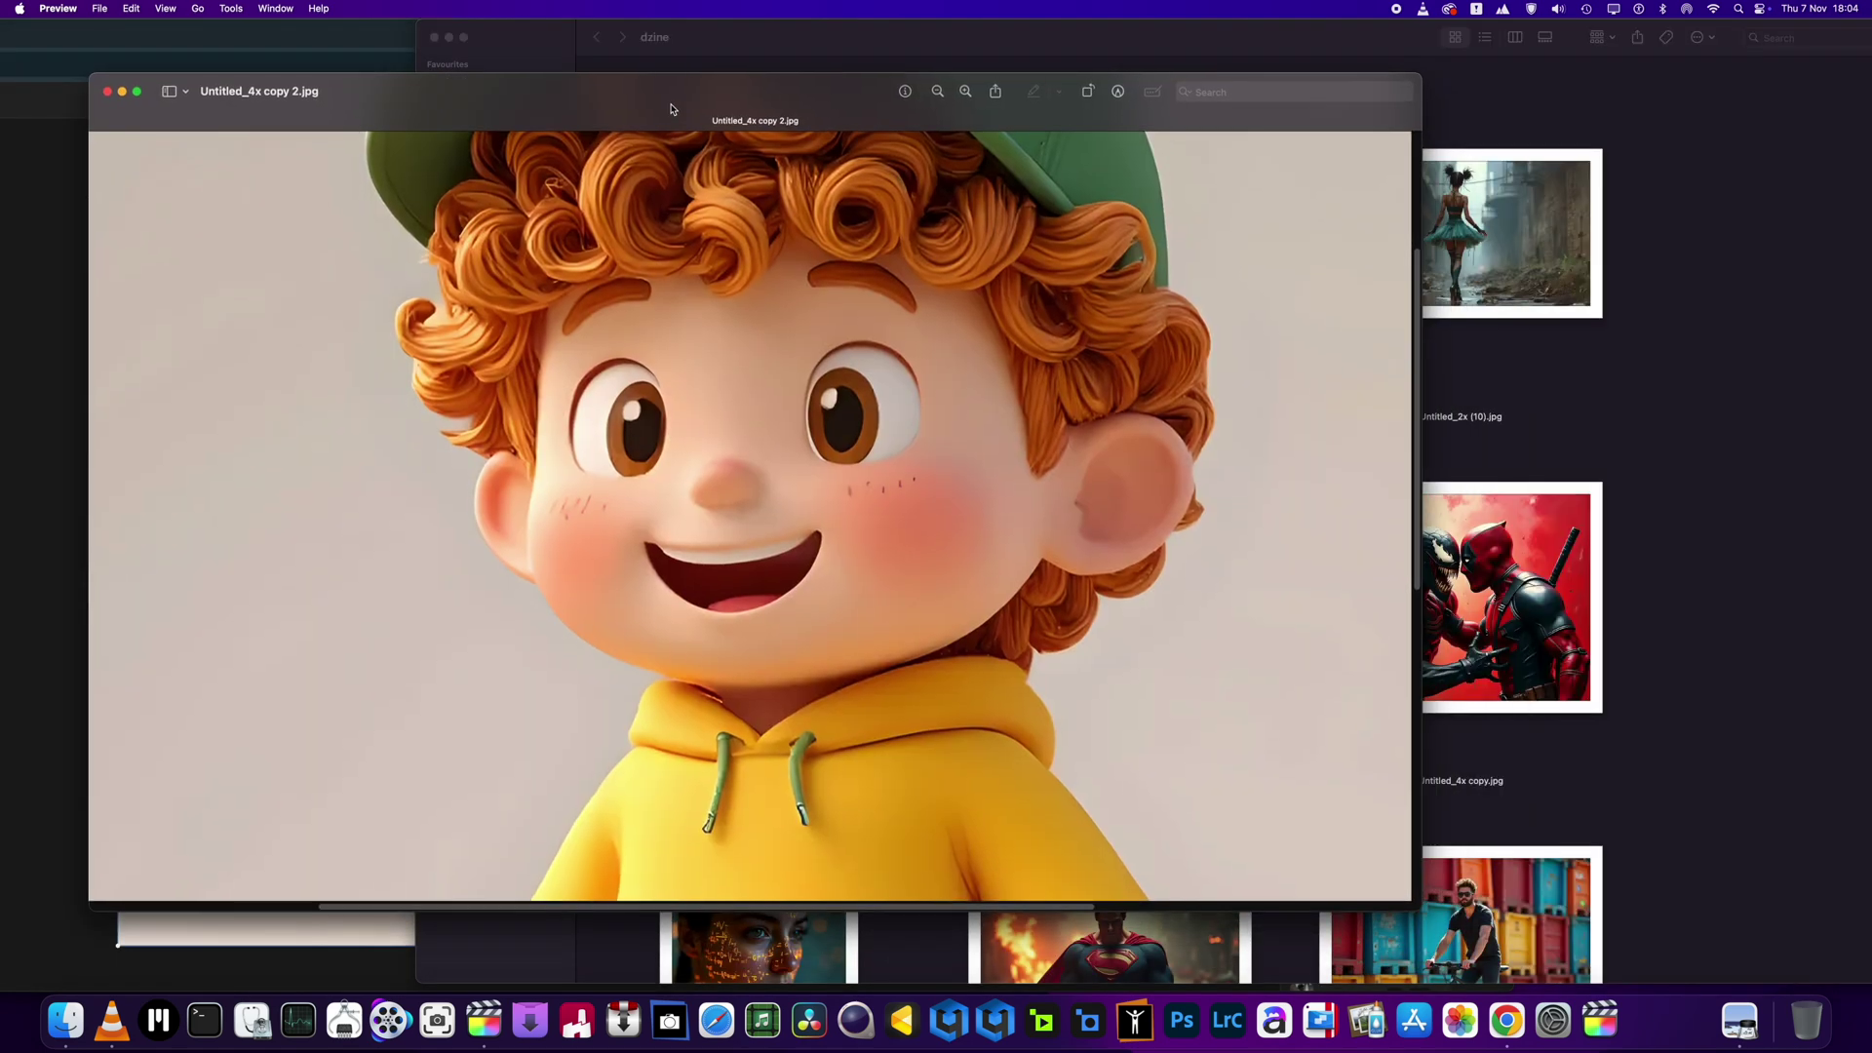
click(1543, 611)
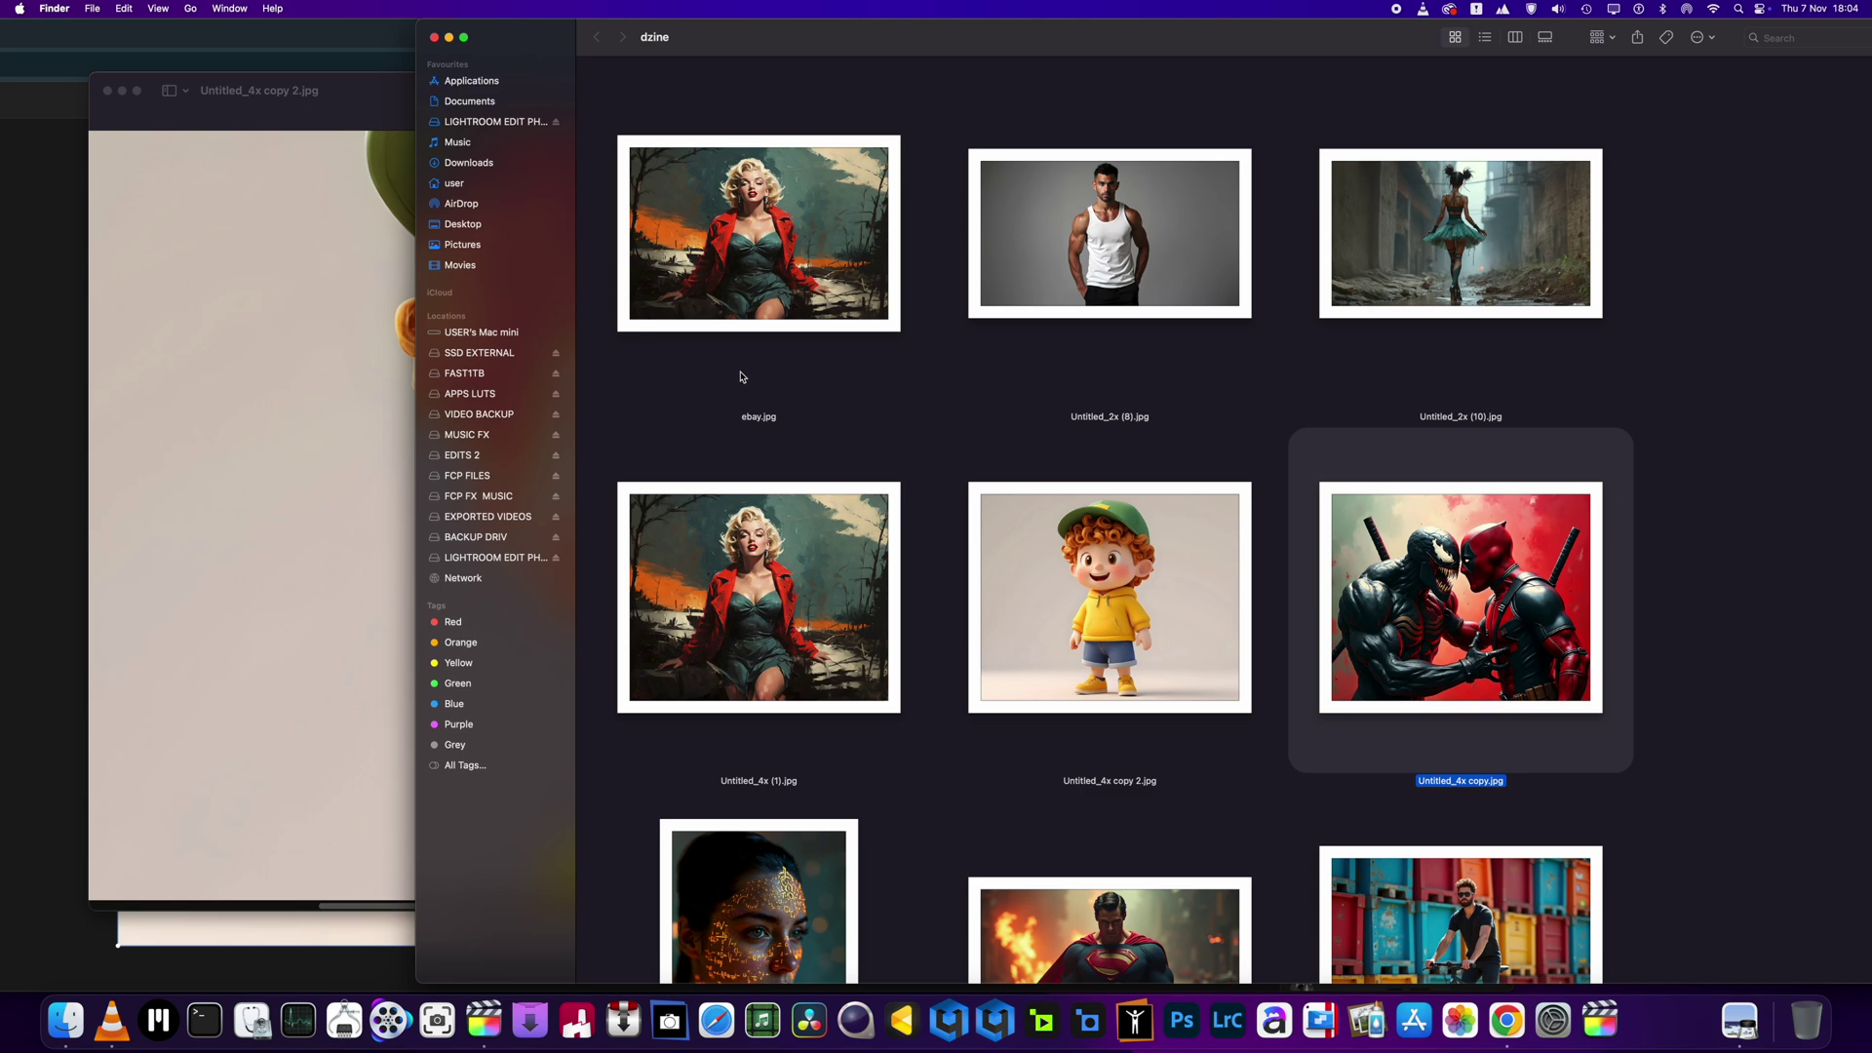
click(309, 347)
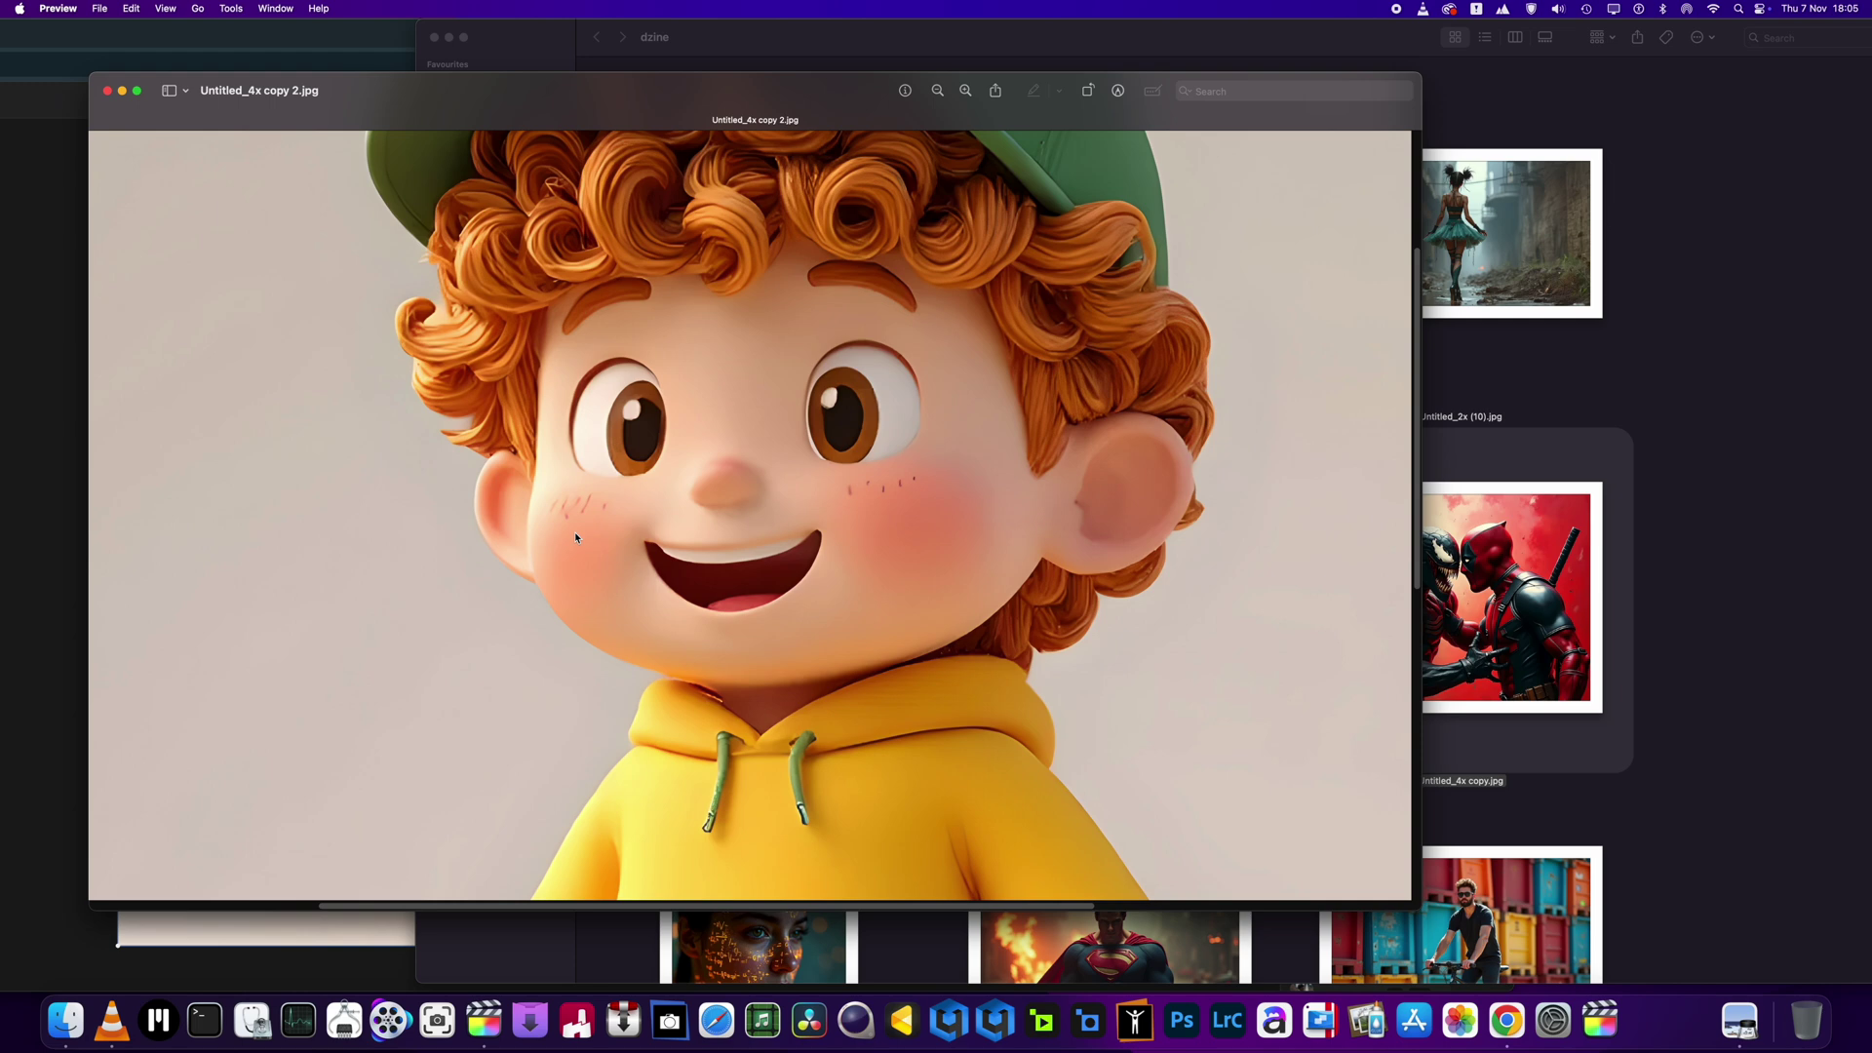
- Return Chrome to full screen on the Dzine boy canvas and preview the Consistent Character thumbnails
click(1506, 1020)
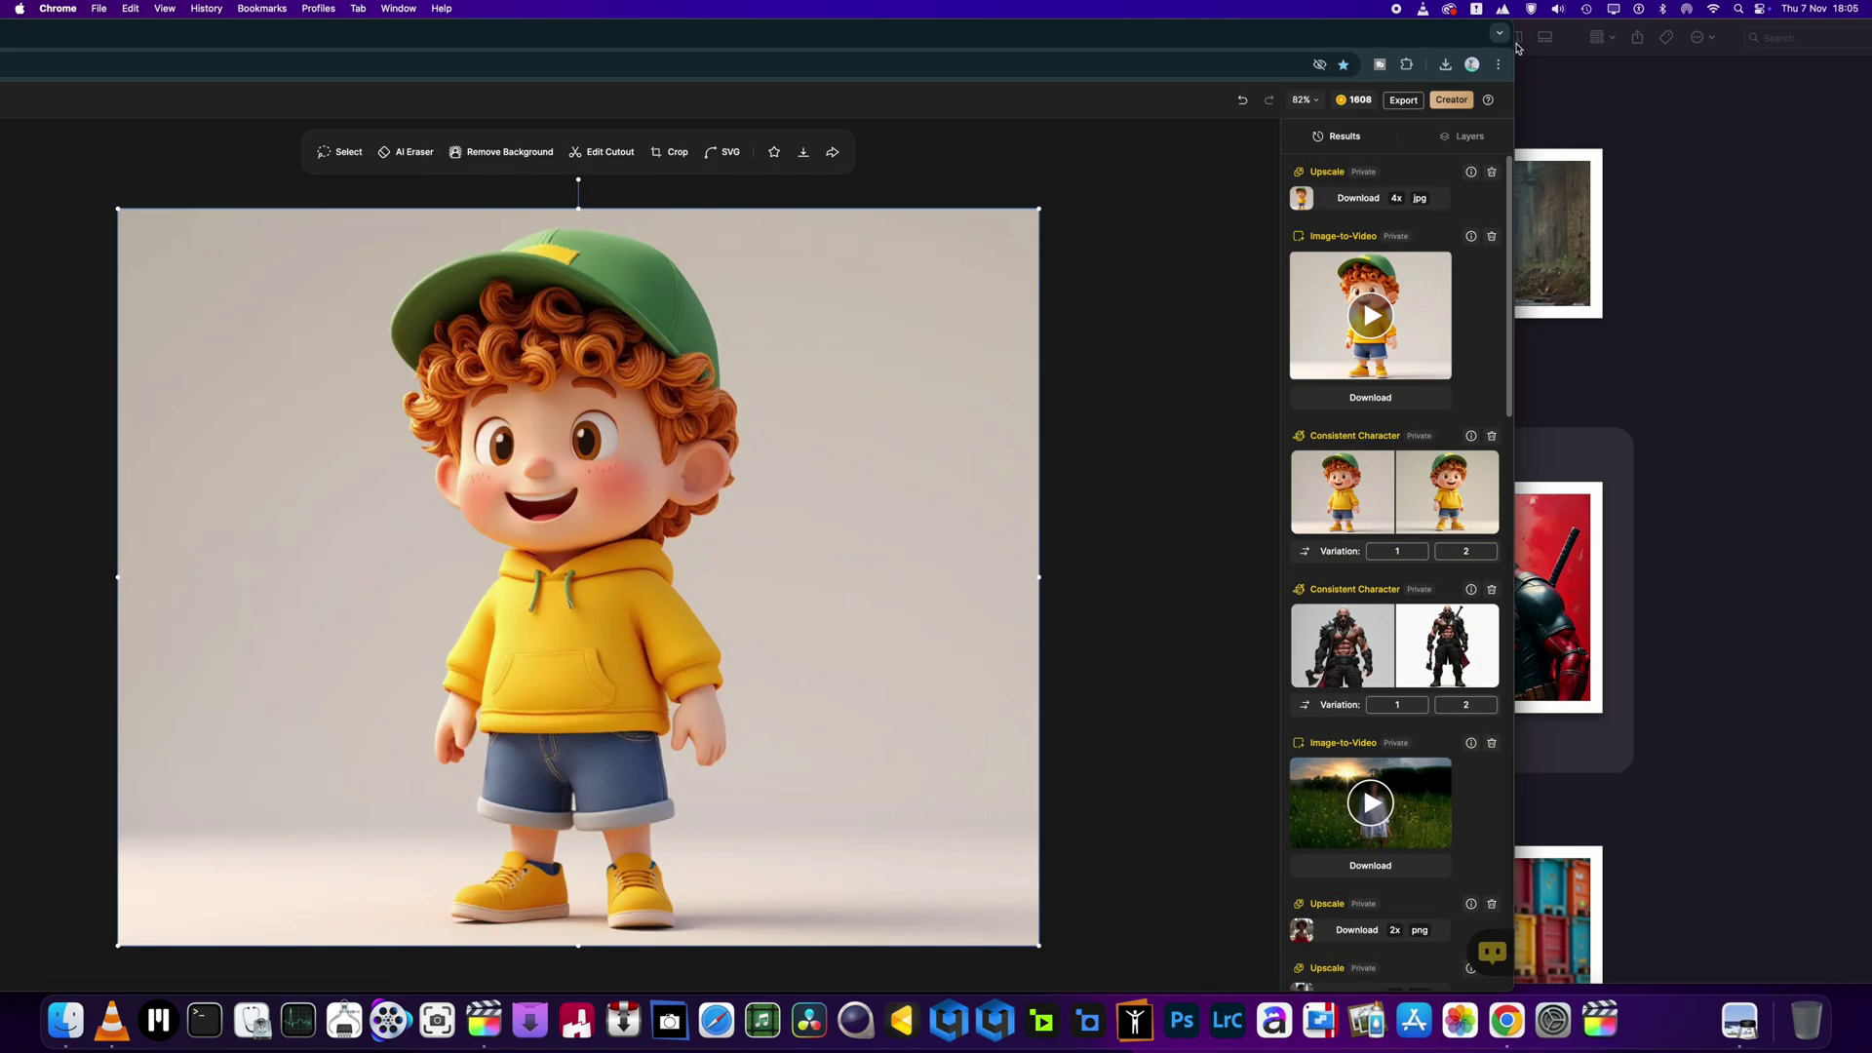
drag(1510, 27, 1867, 15)
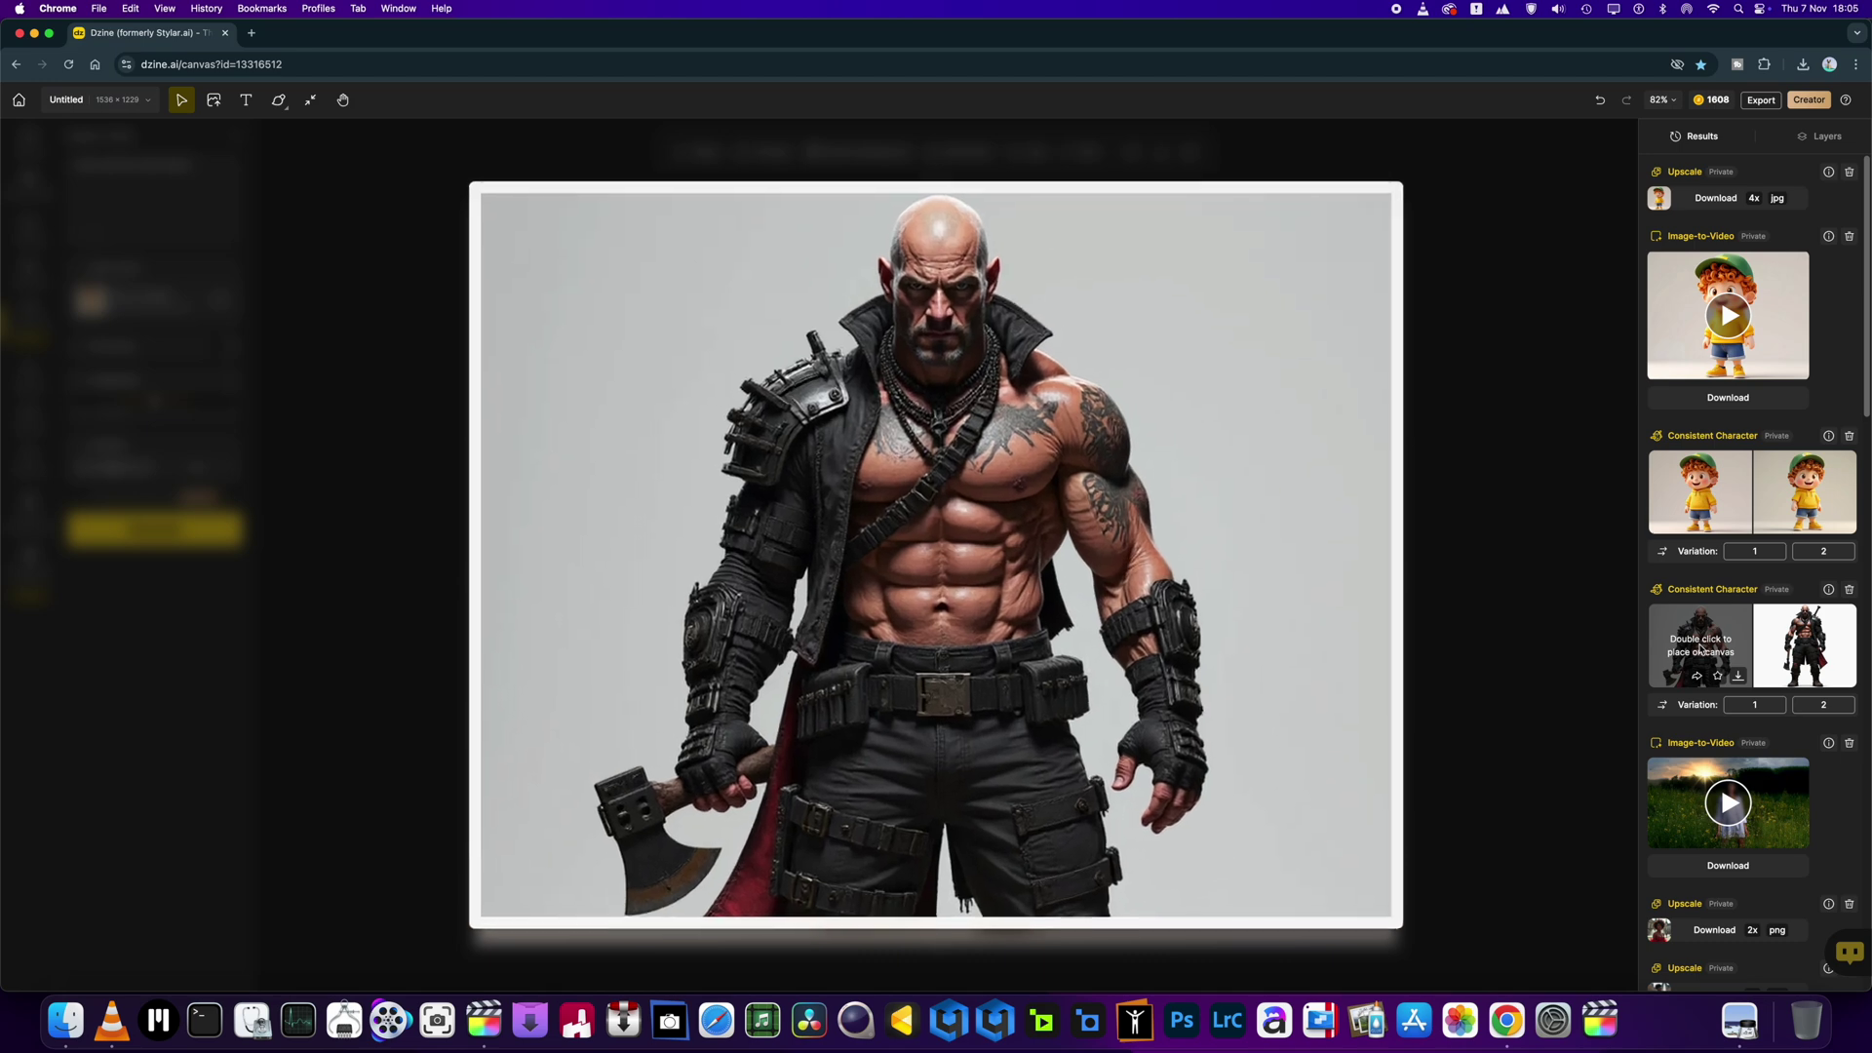
mouse_move(1766, 638)
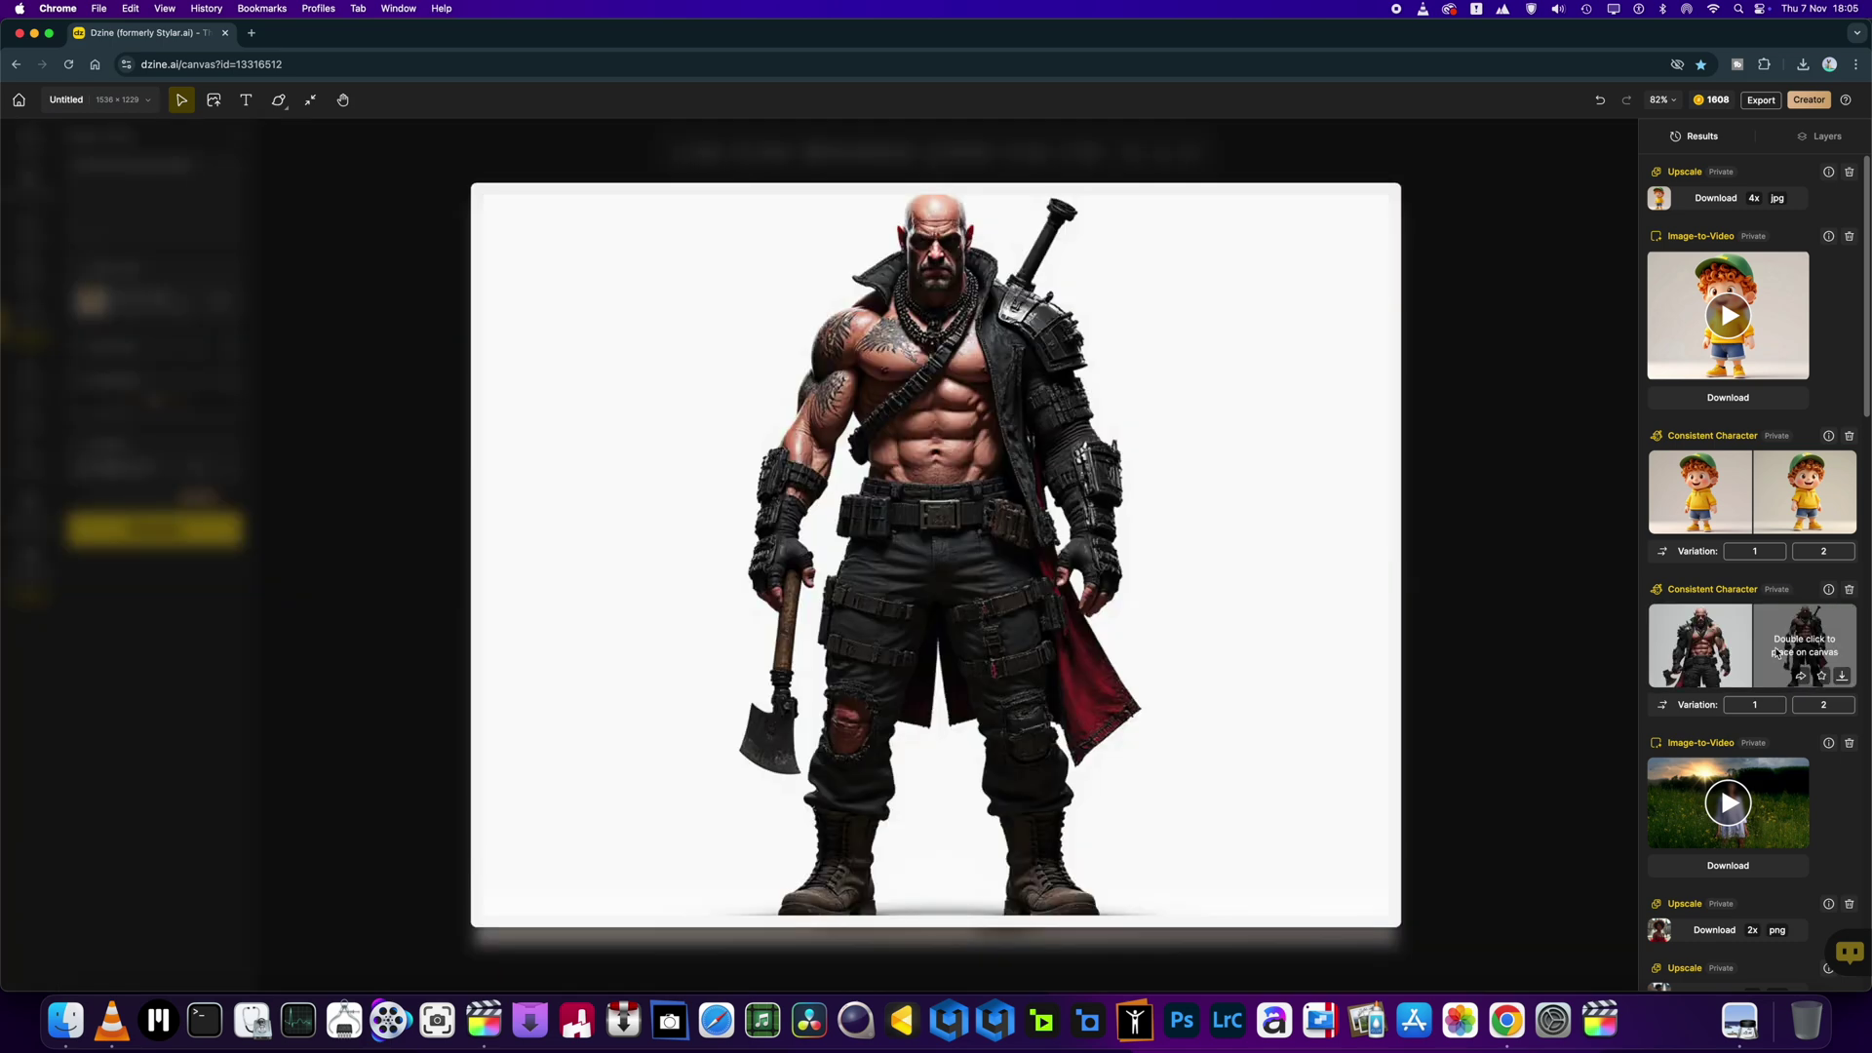
mouse_move(1675, 659)
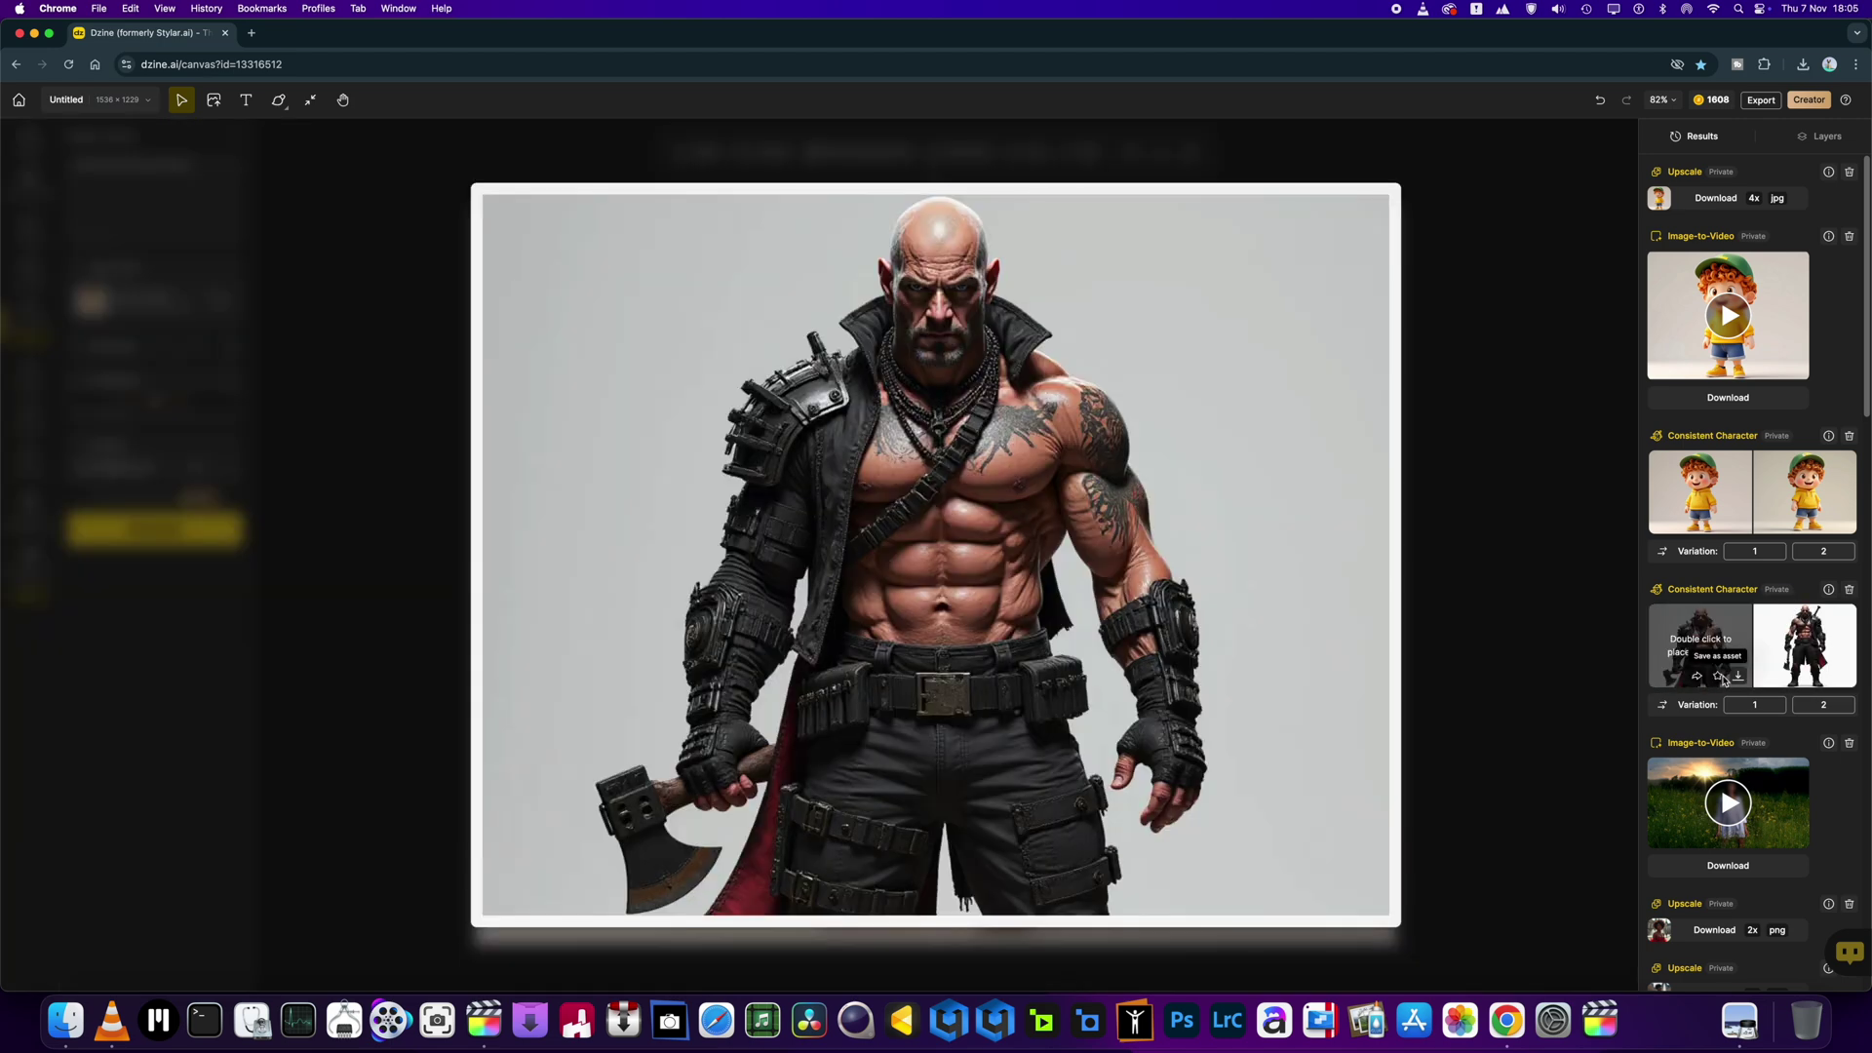
mouse_move(1830, 661)
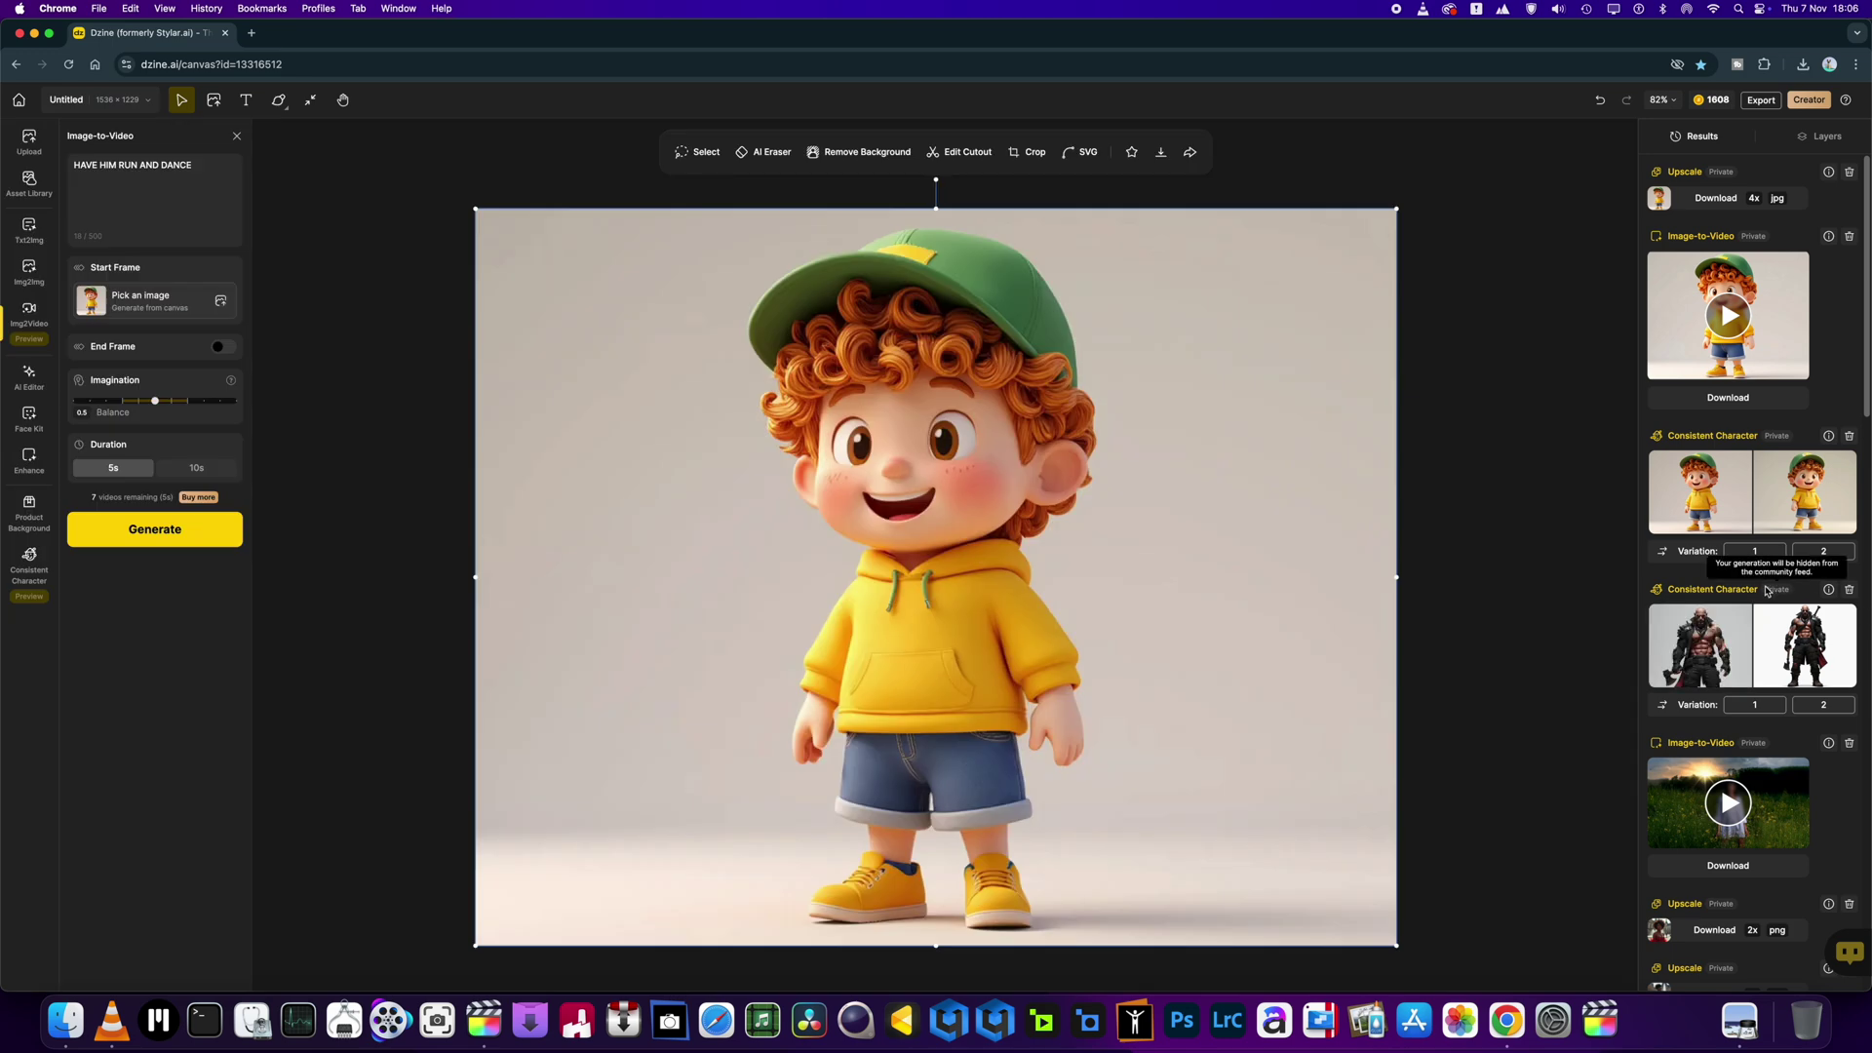
drag(1868, 370, 1868, 817)
scroll(1754, 683, down, 4)
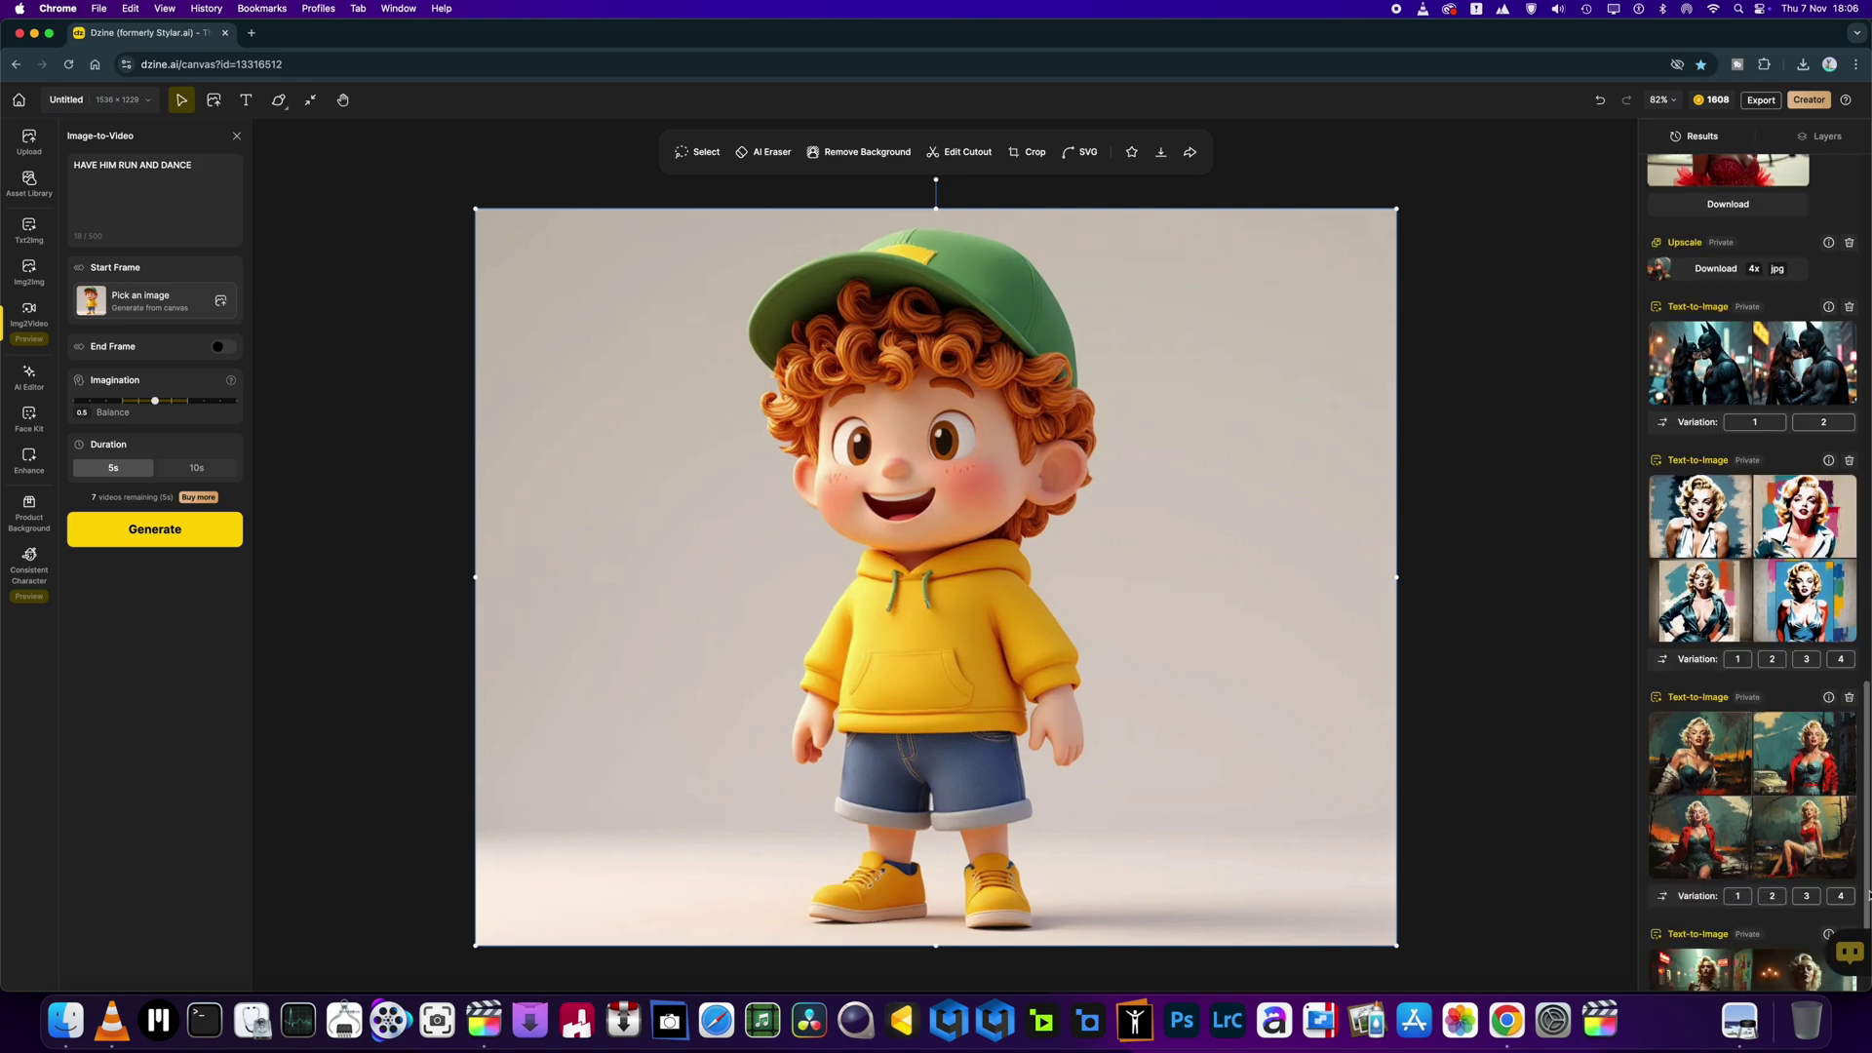
click(1772, 867)
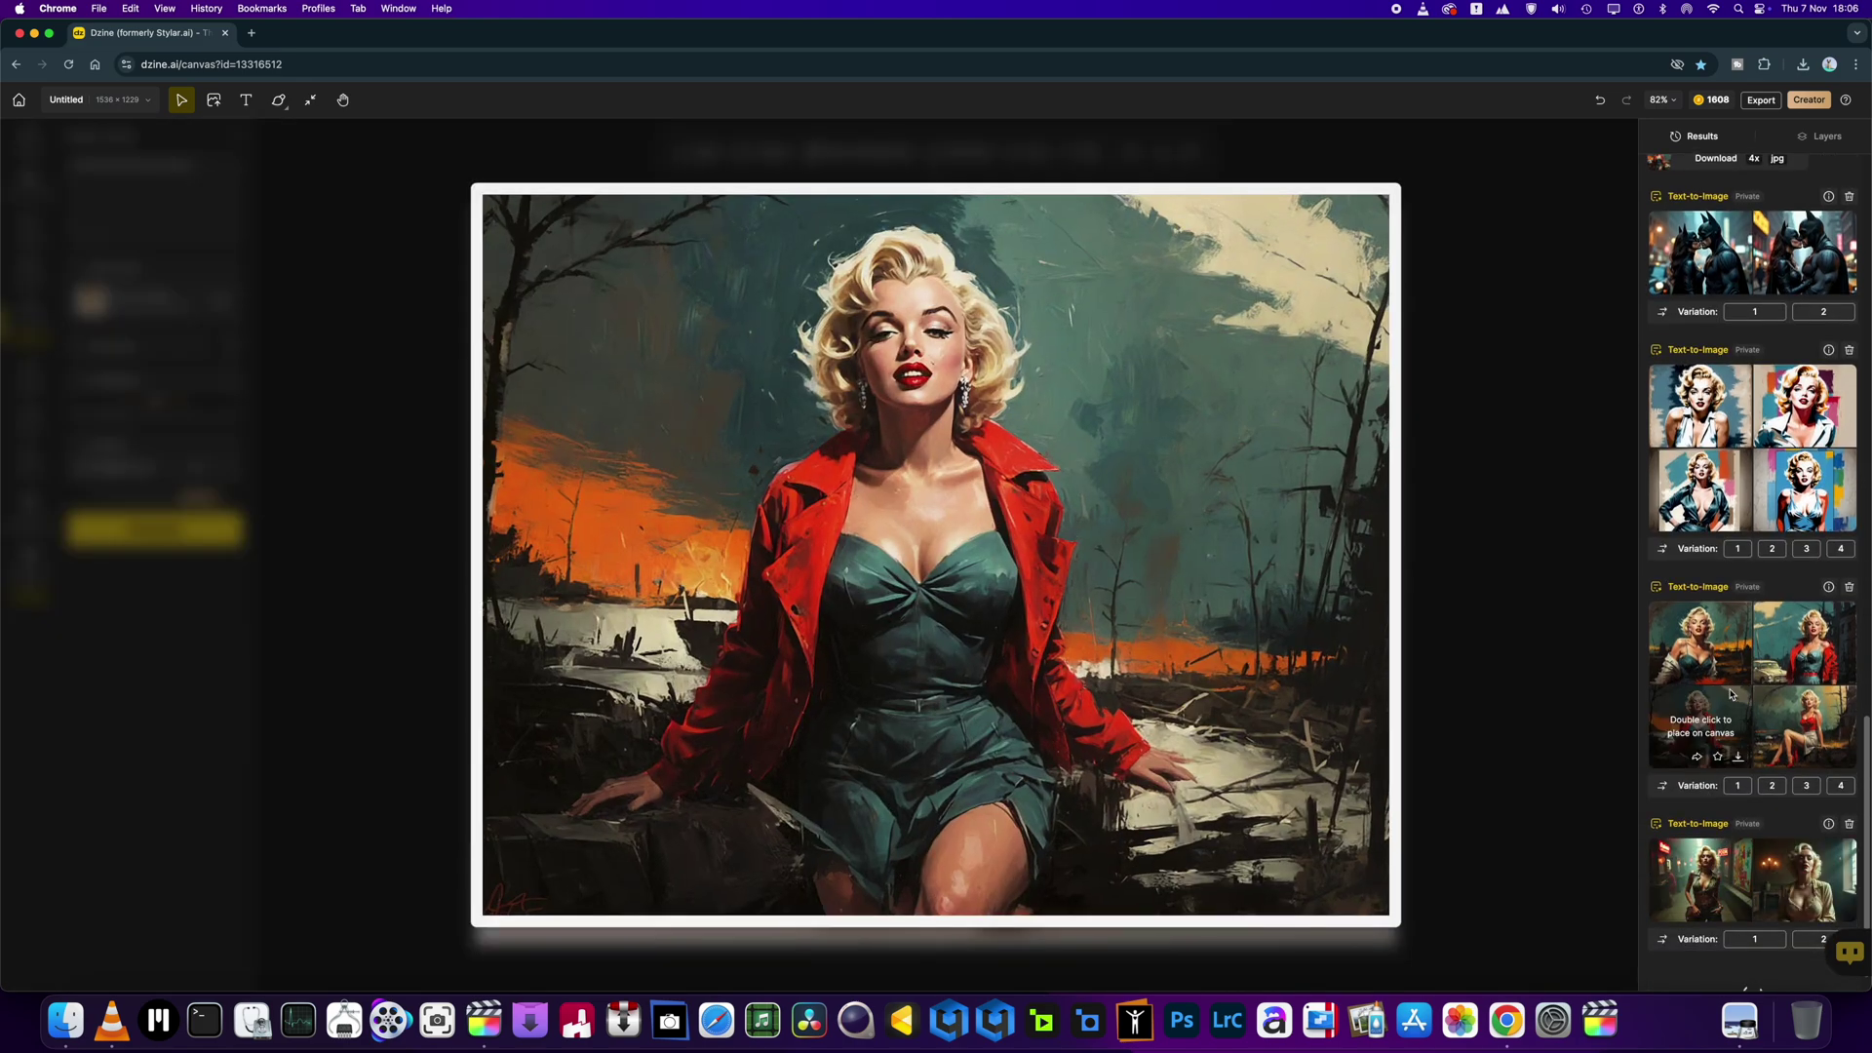
scroll(1701, 838, down, 1)
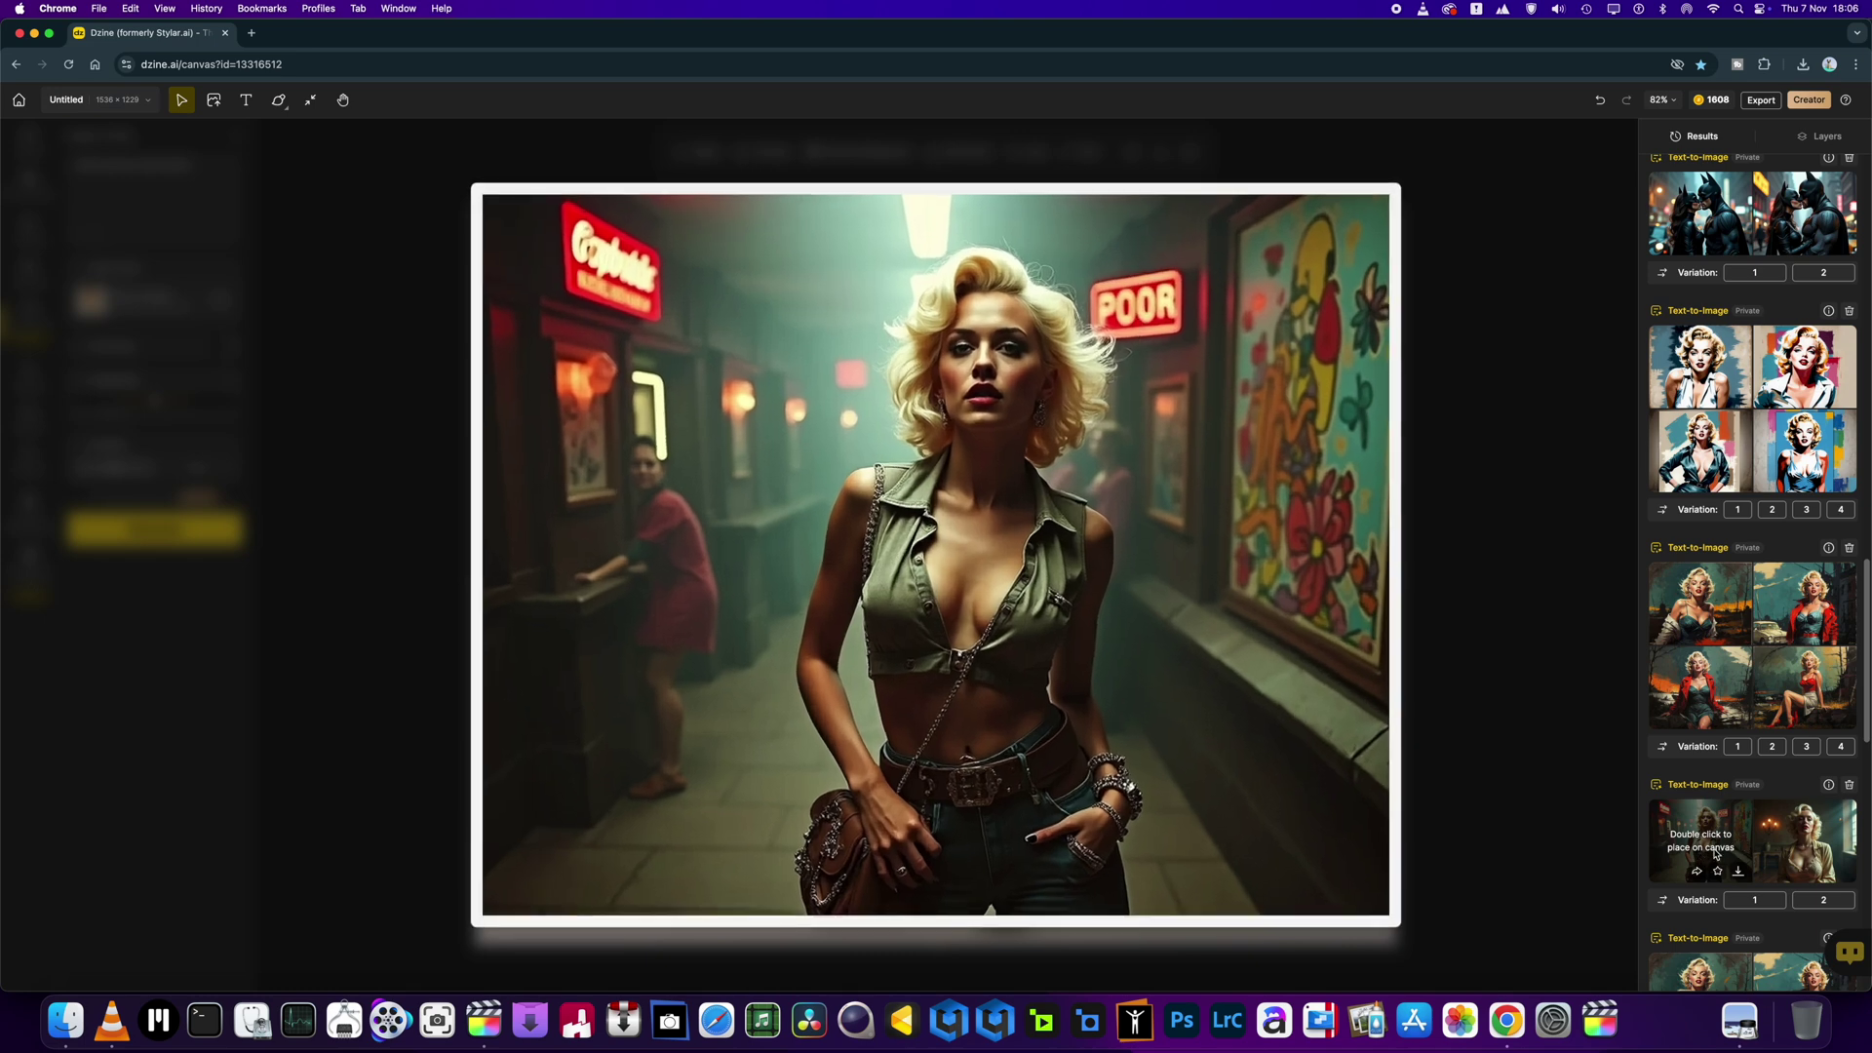
mouse_move(1805, 854)
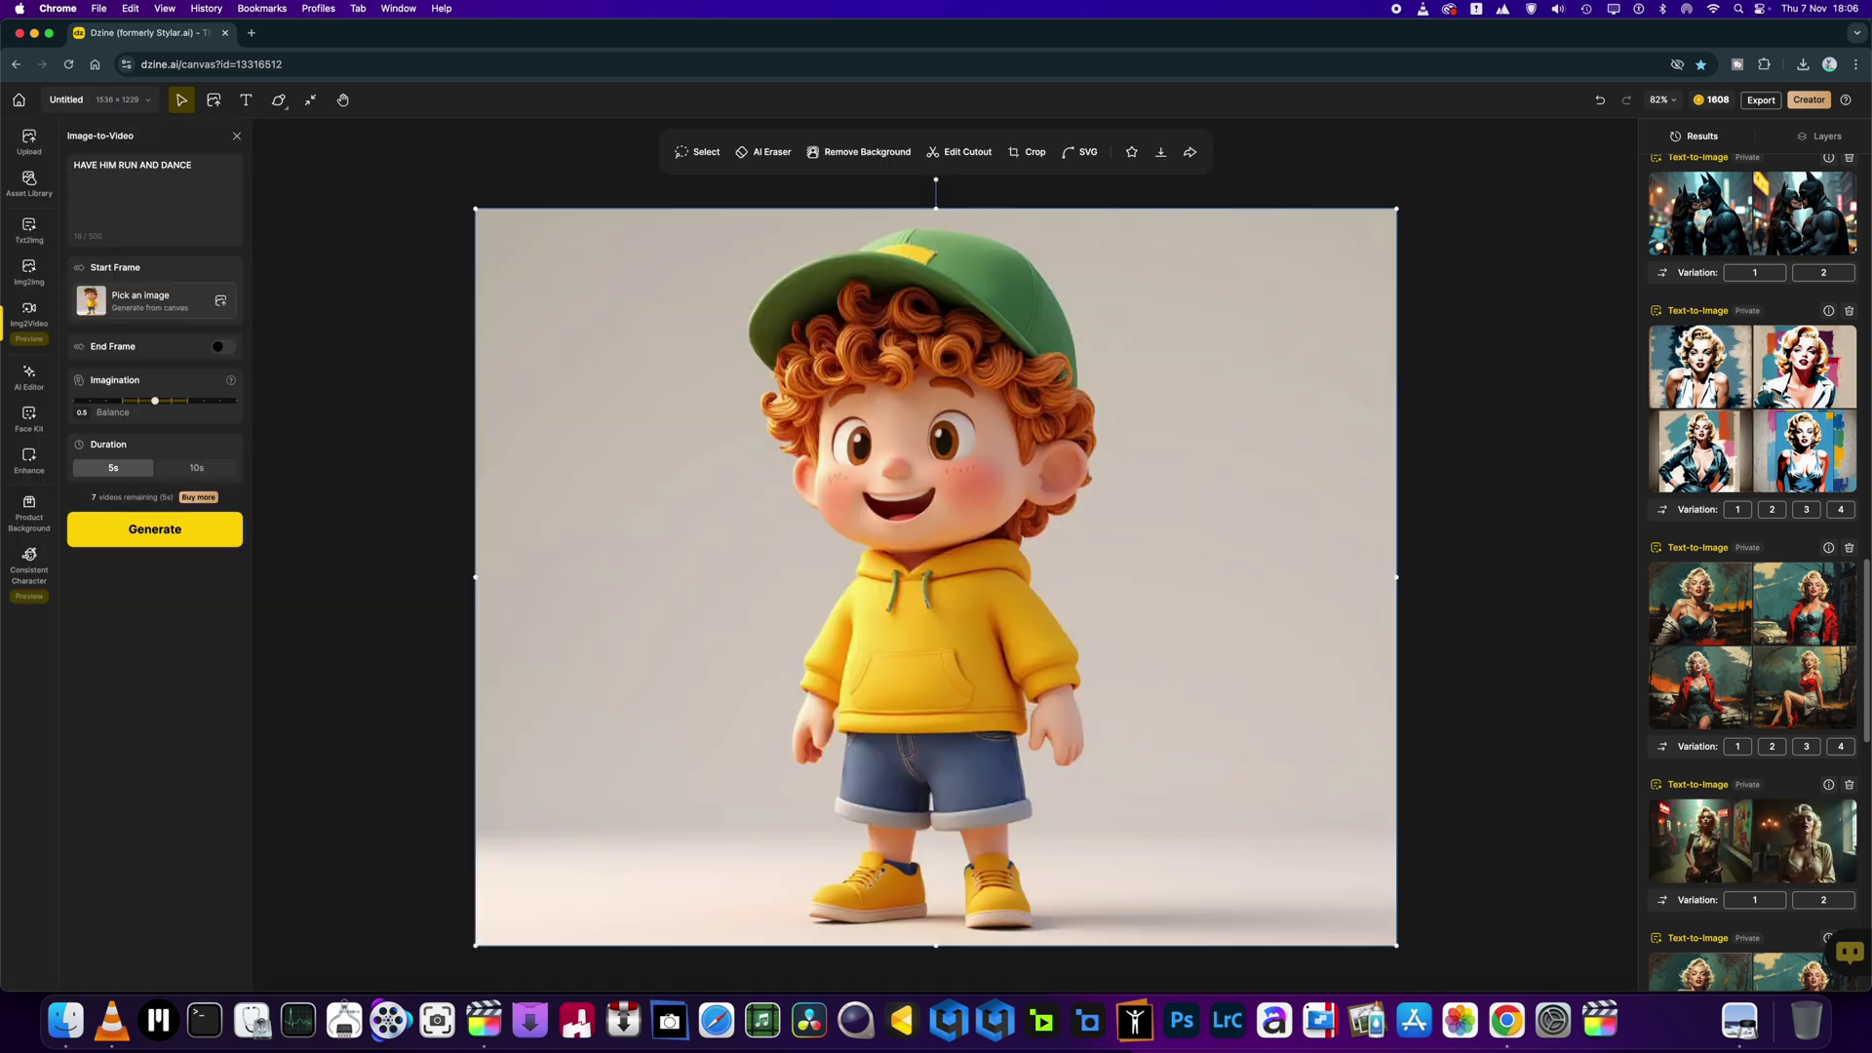
scroll(1823, 840, down, 3)
scroll(1828, 832, down, 5)
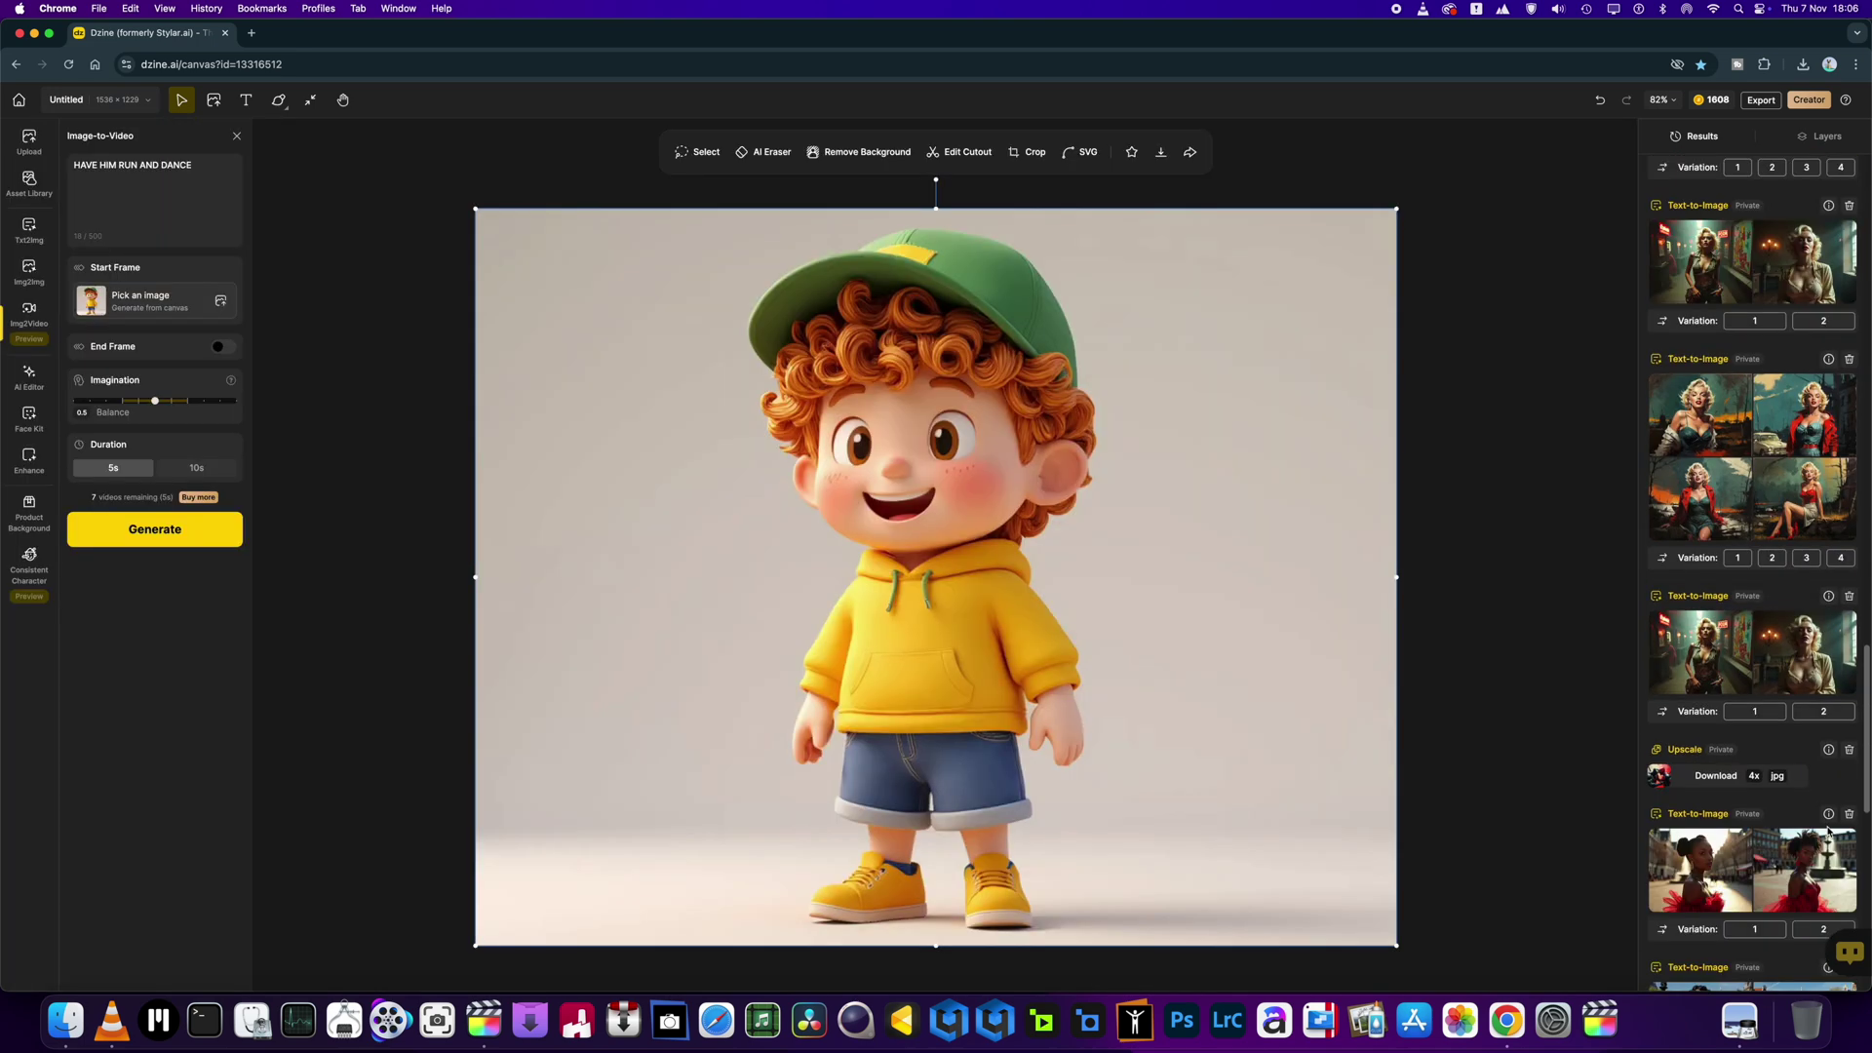
scroll(1829, 830, down, 2)
mouse_move(1801, 738)
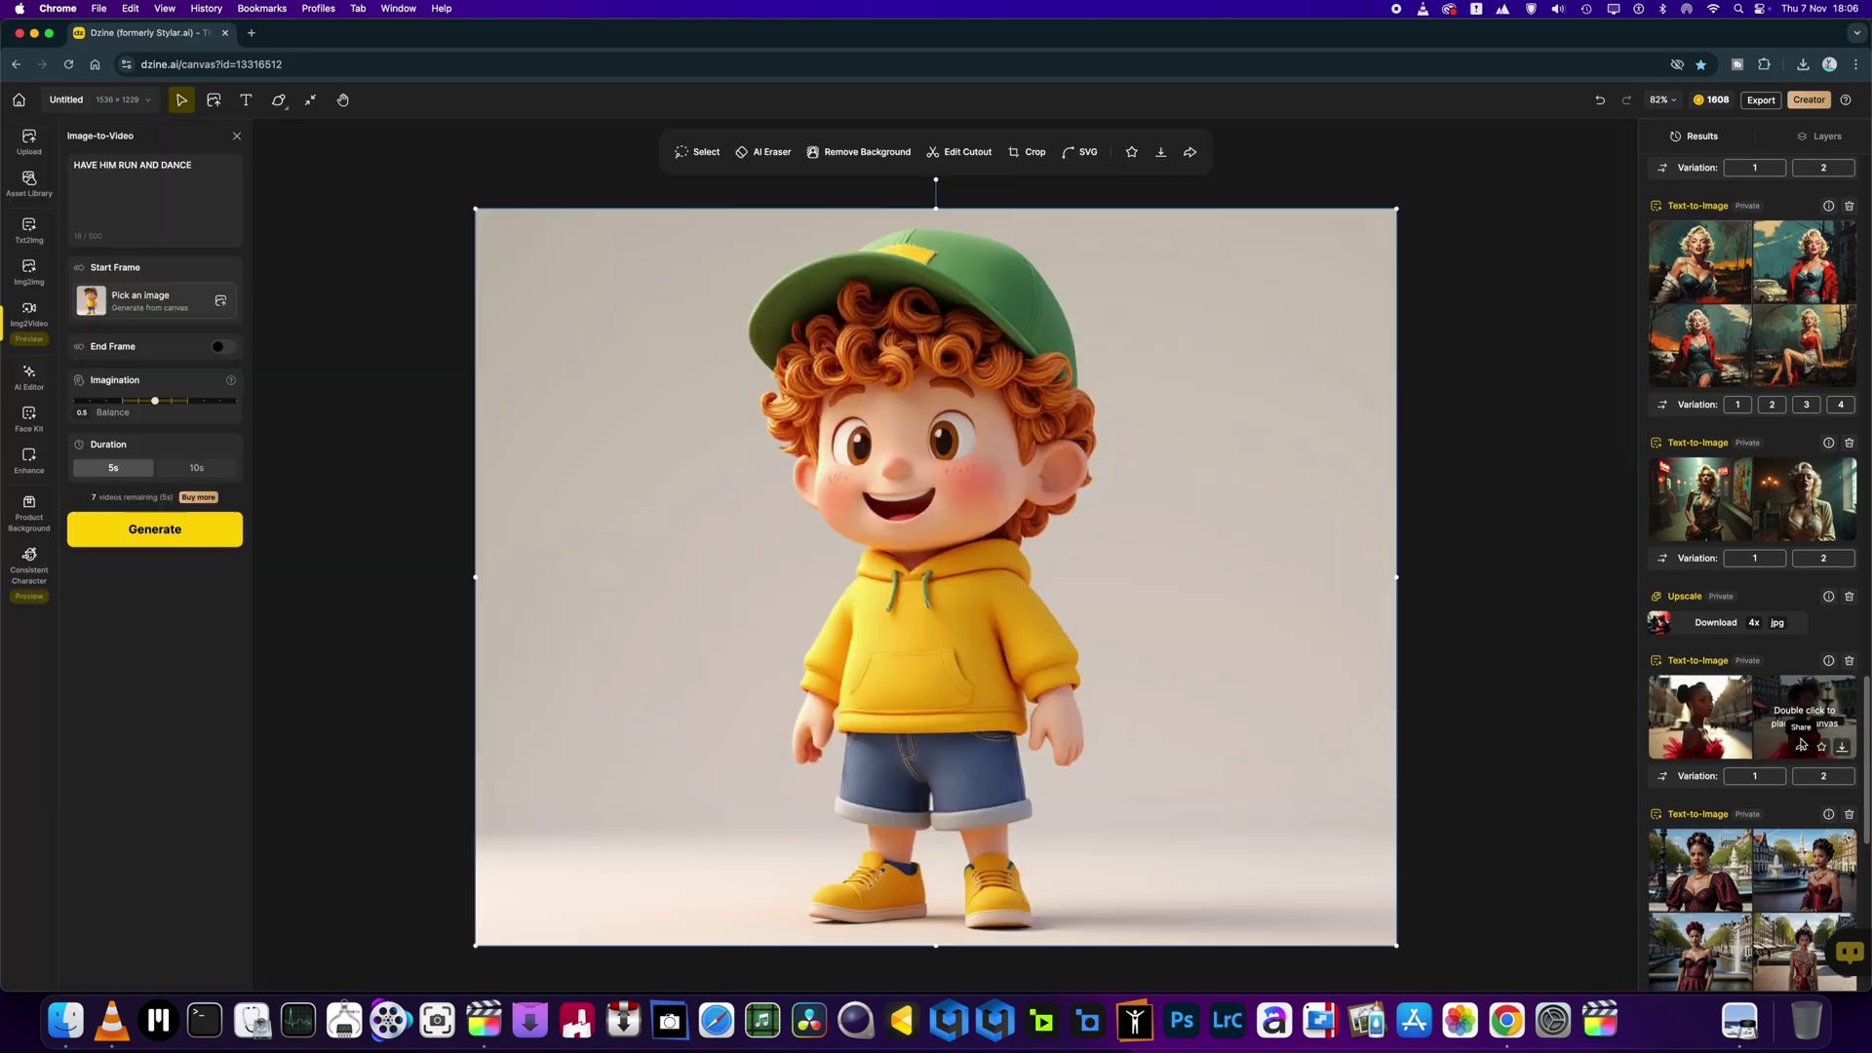
scroll(1715, 604, down, 4)
mouse_move(1713, 557)
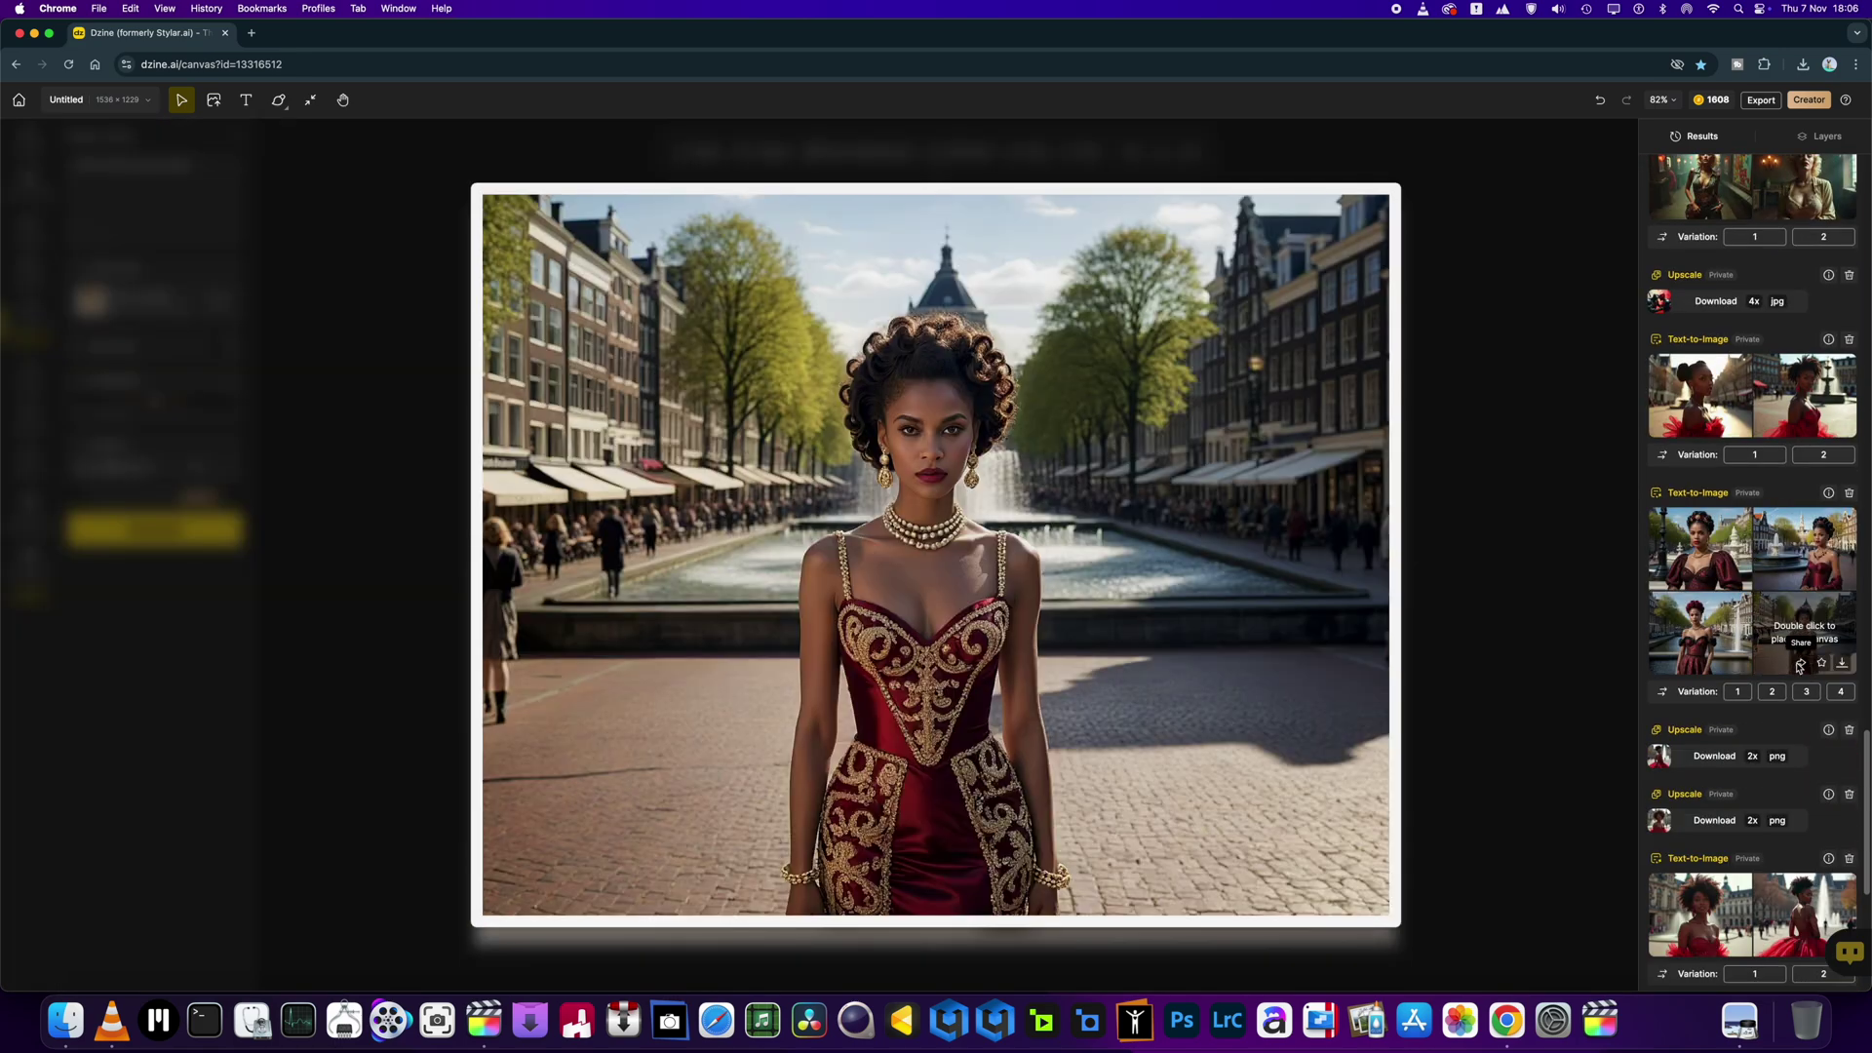
scroll(1708, 585, down, 4)
mouse_move(1704, 587)
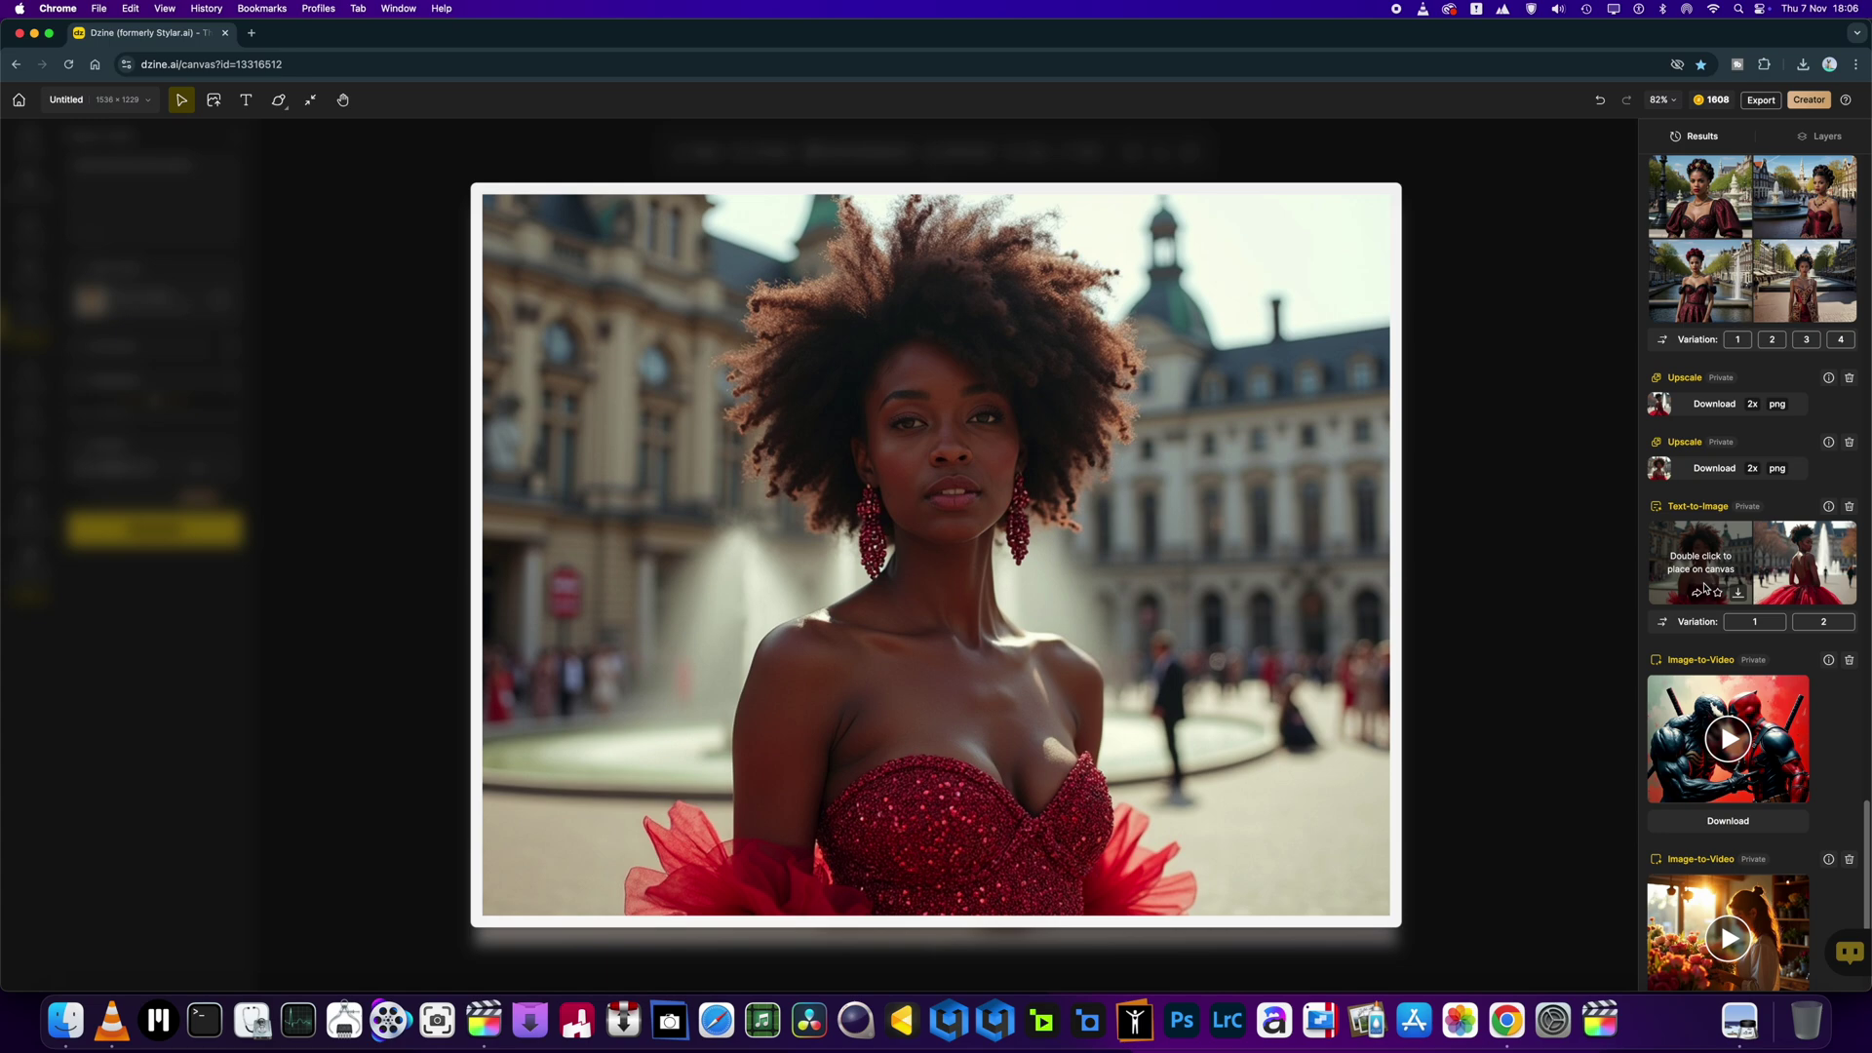
scroll(1768, 788, down, 2)
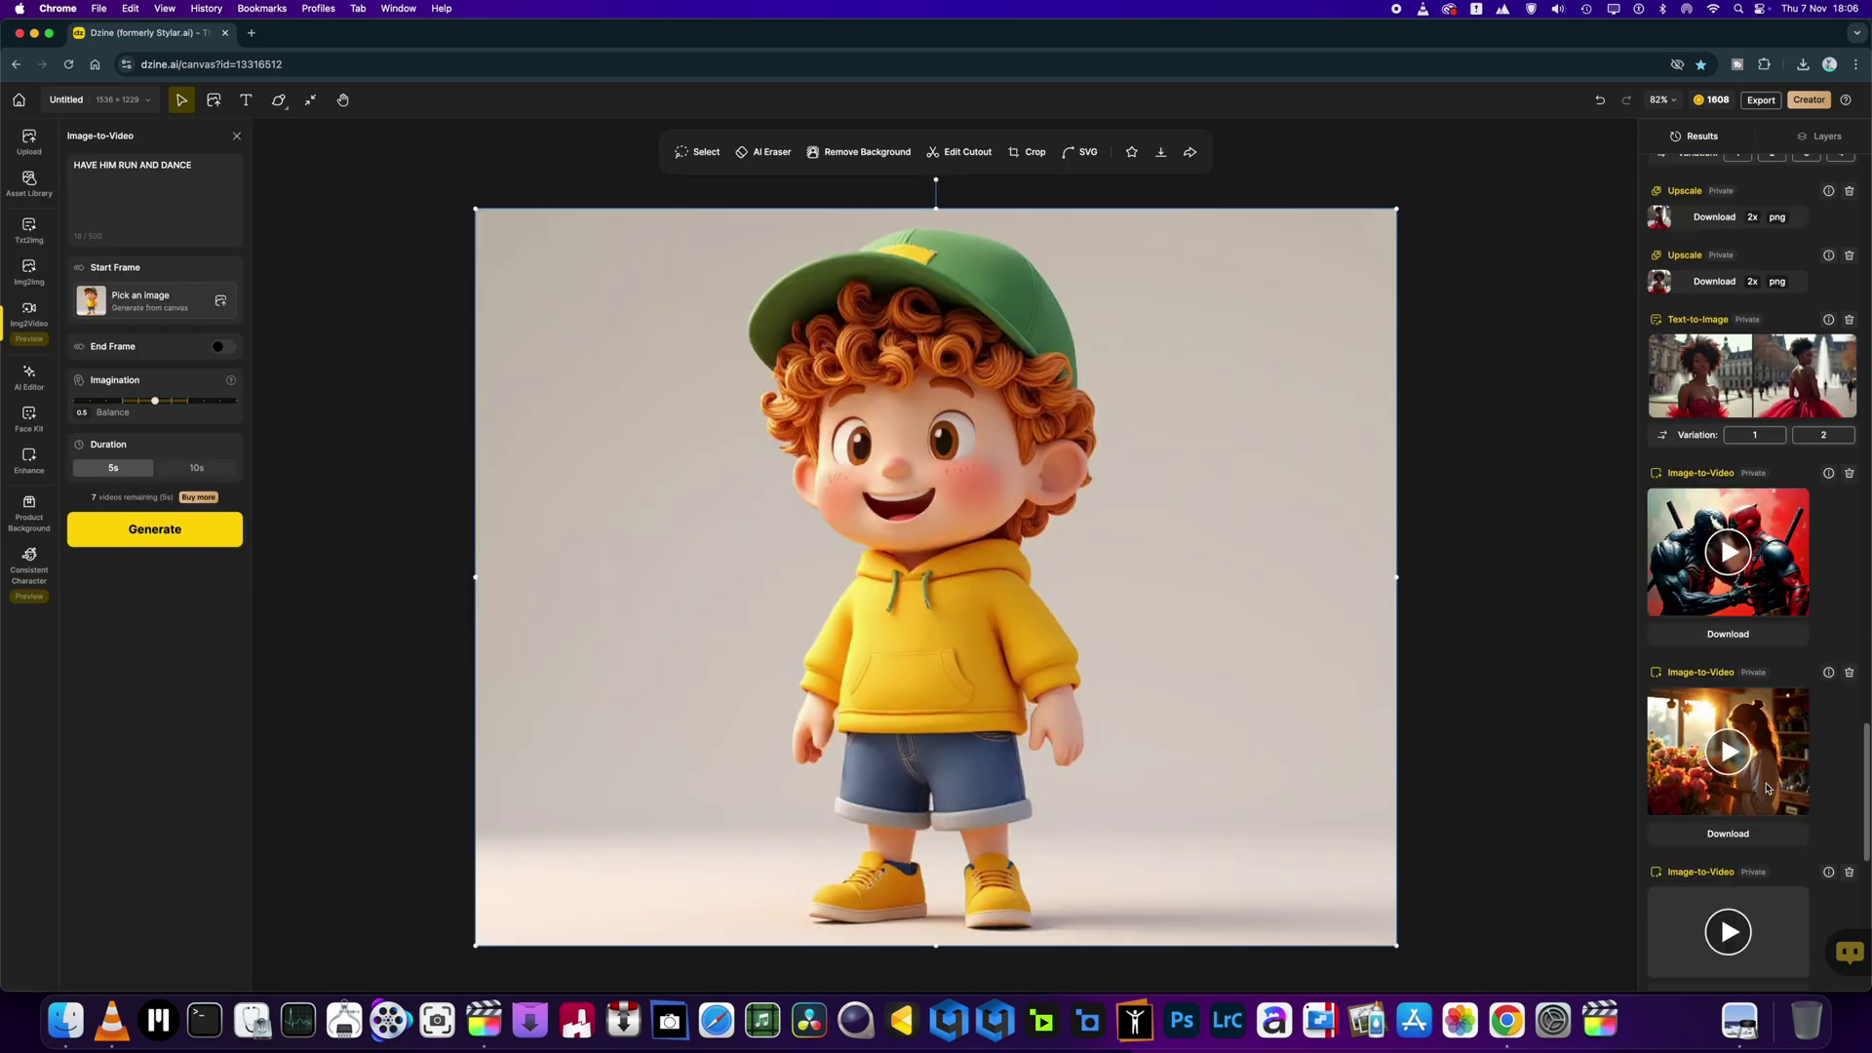
scroll(1767, 787, down, 3)
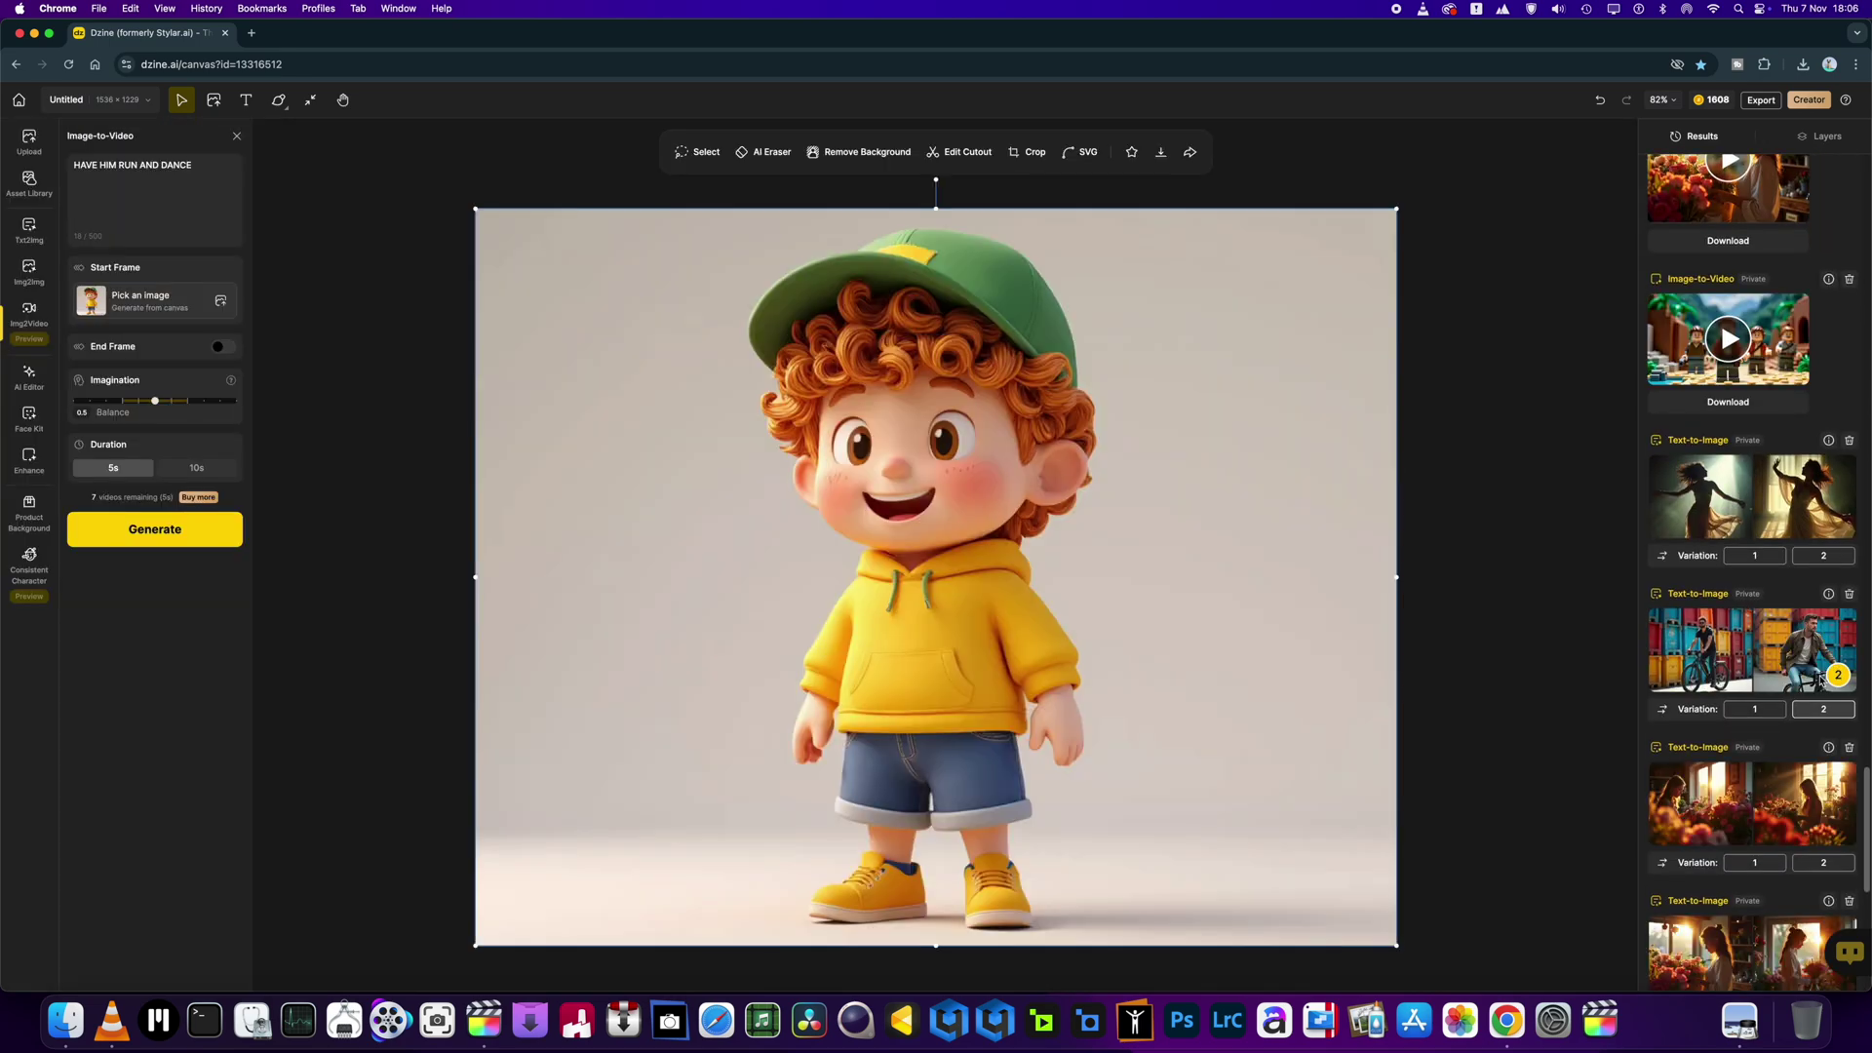
mouse_move(1820, 680)
mouse_move(1721, 671)
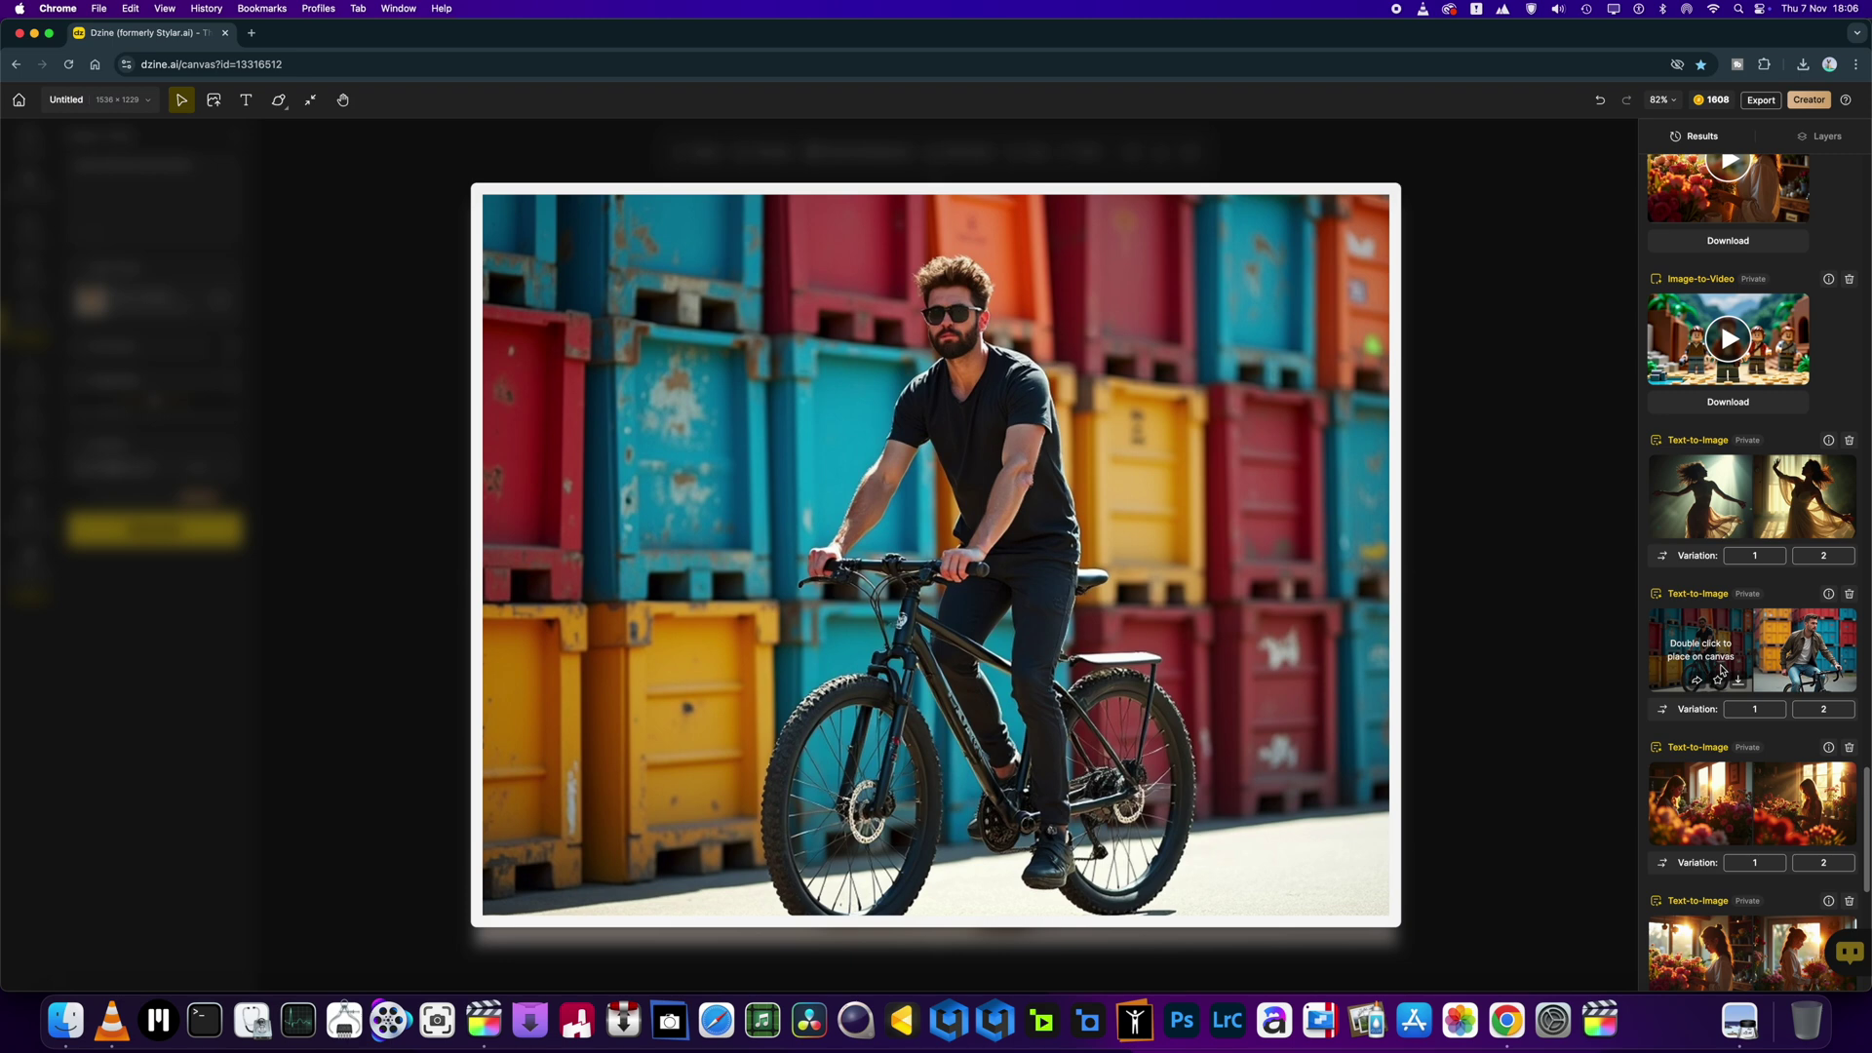